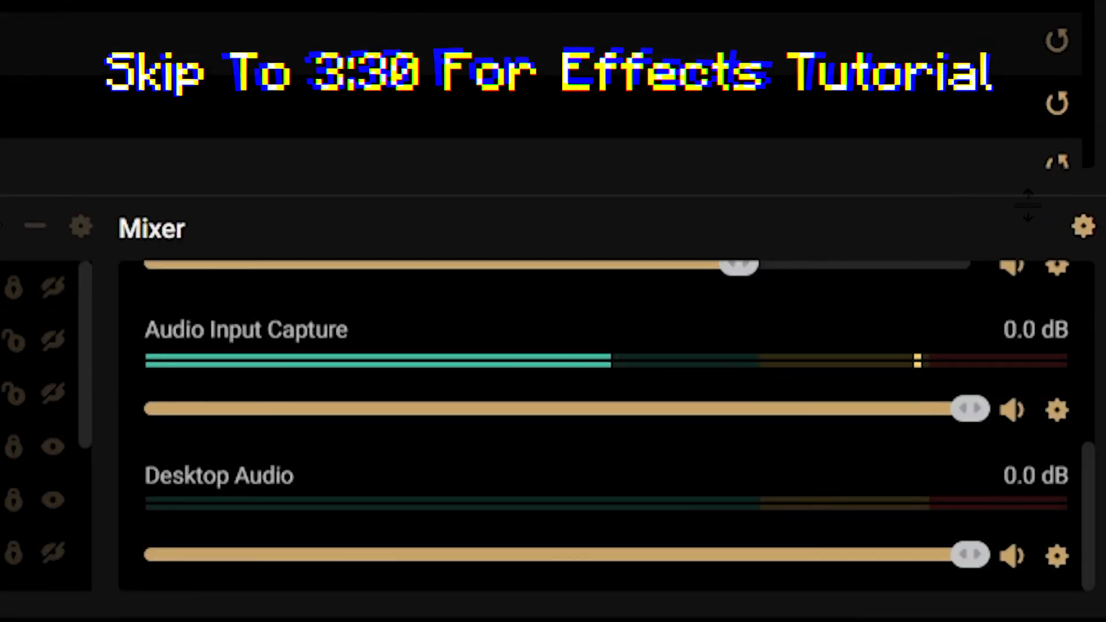
# - Open Advanced Audio Settings to see the Audio Input Capture and Desktop Audio track assignments
pyautogui.click(1082, 226)
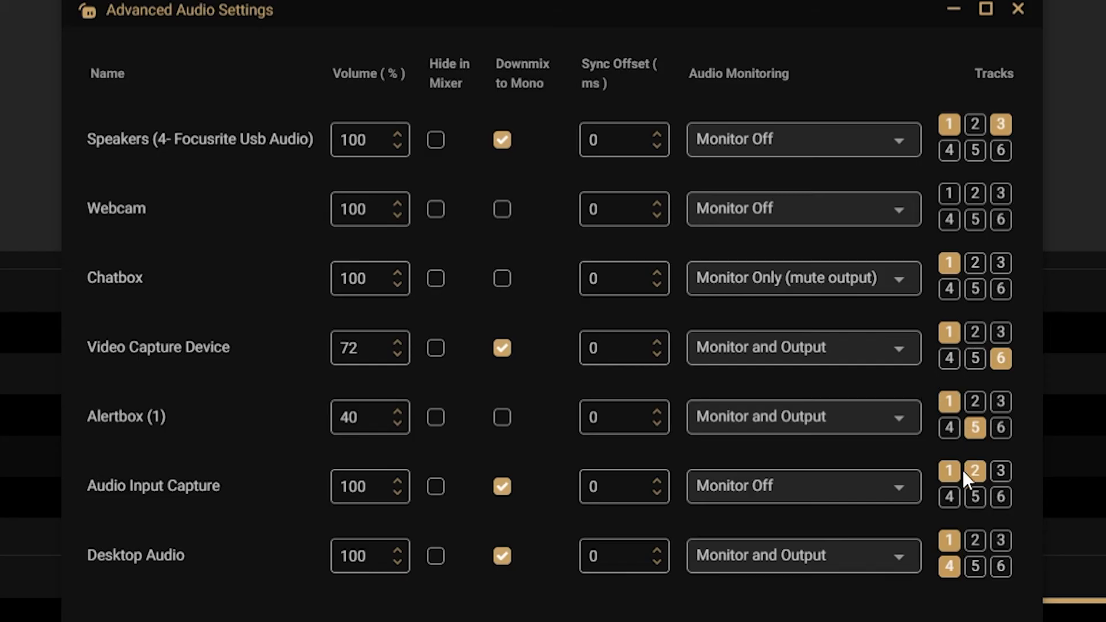
# - Keep the mic on track 2, put Desktop Audio on track 4, and close Advanced Audio Settings
pyautogui.click(947, 565)
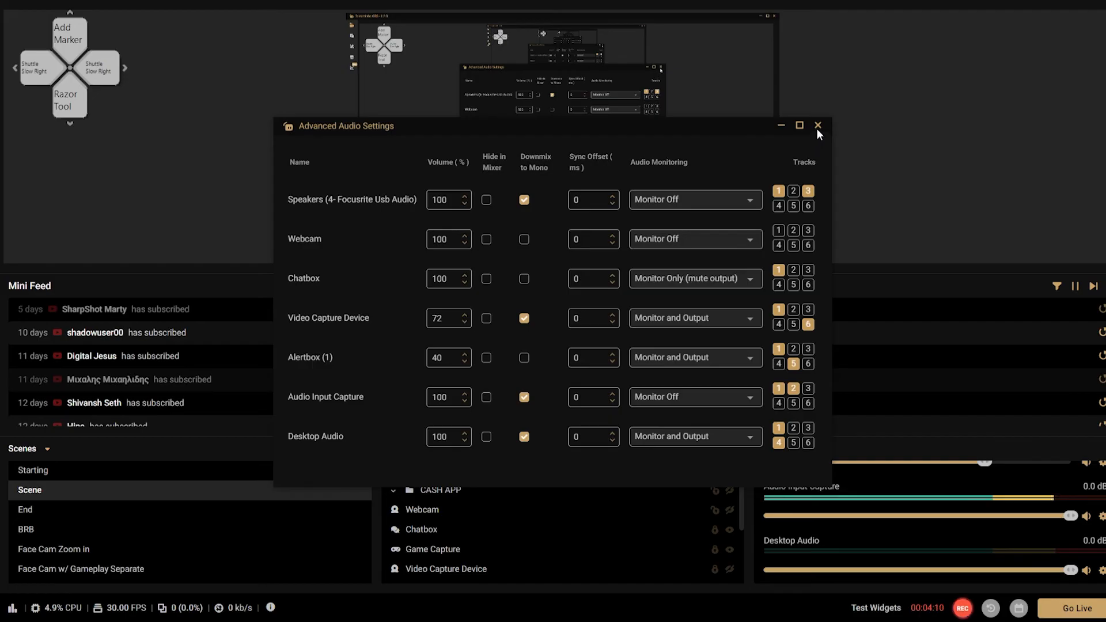
pyautogui.click(1017, 9)
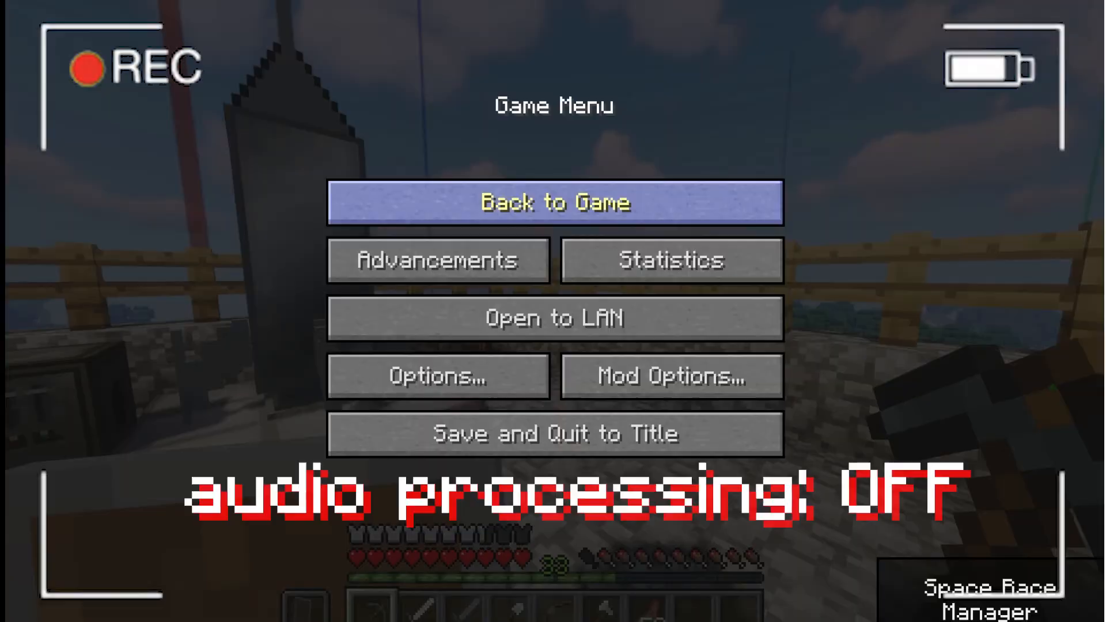
# - Resume Minecraft and walk along the cobblestone walkway and across the platform to the Tier 1 Rocket
pyautogui.press('Escape')
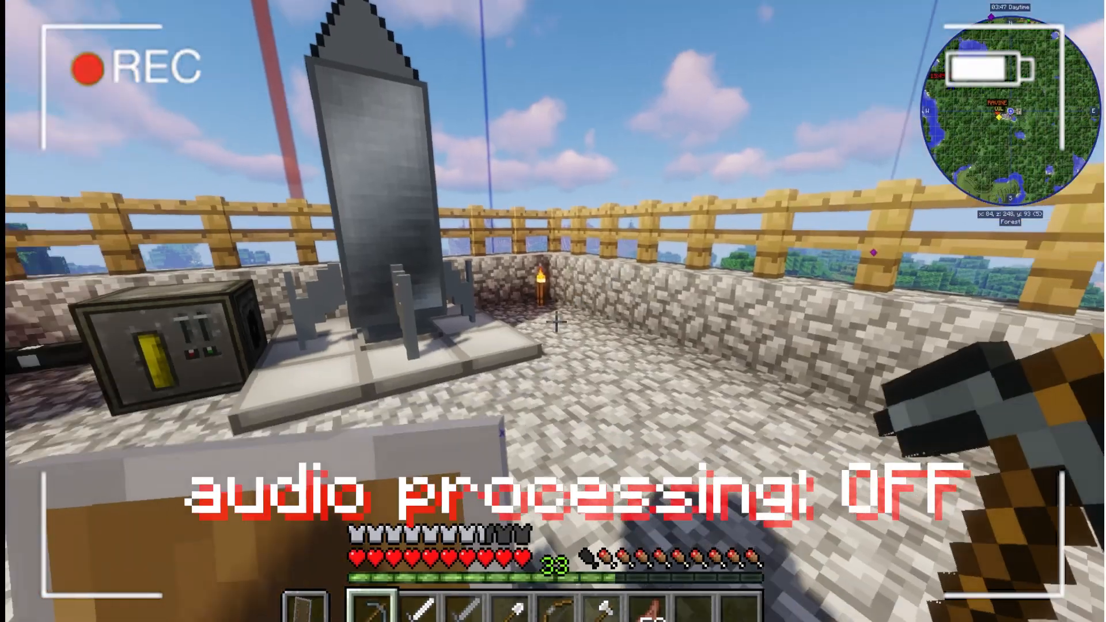
pyautogui.press('w')
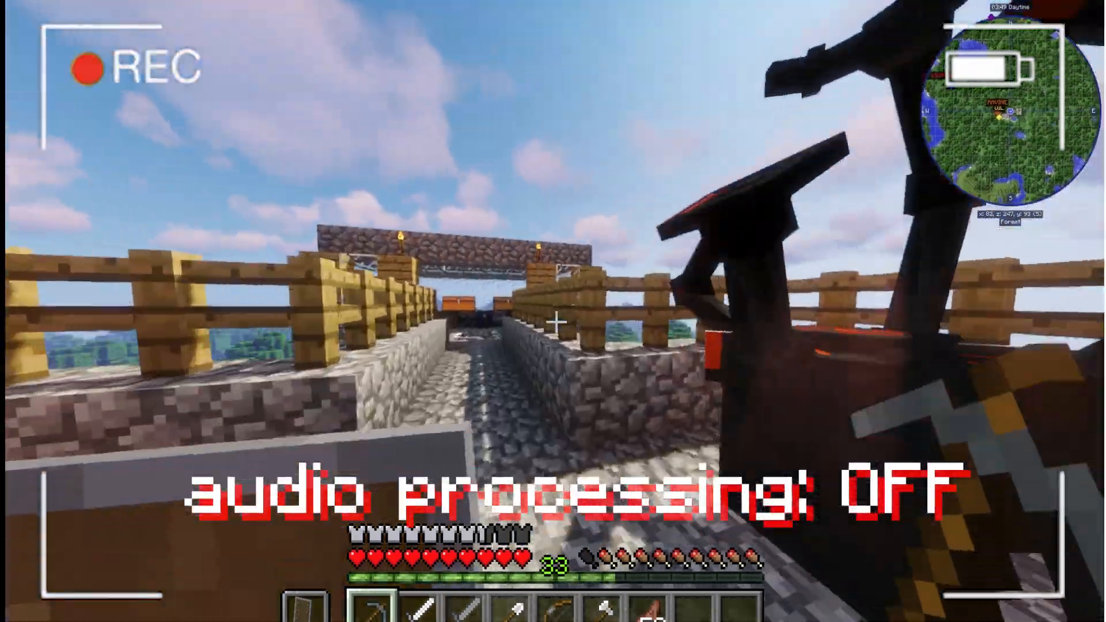
pyautogui.press('space')
pyautogui.press('w')
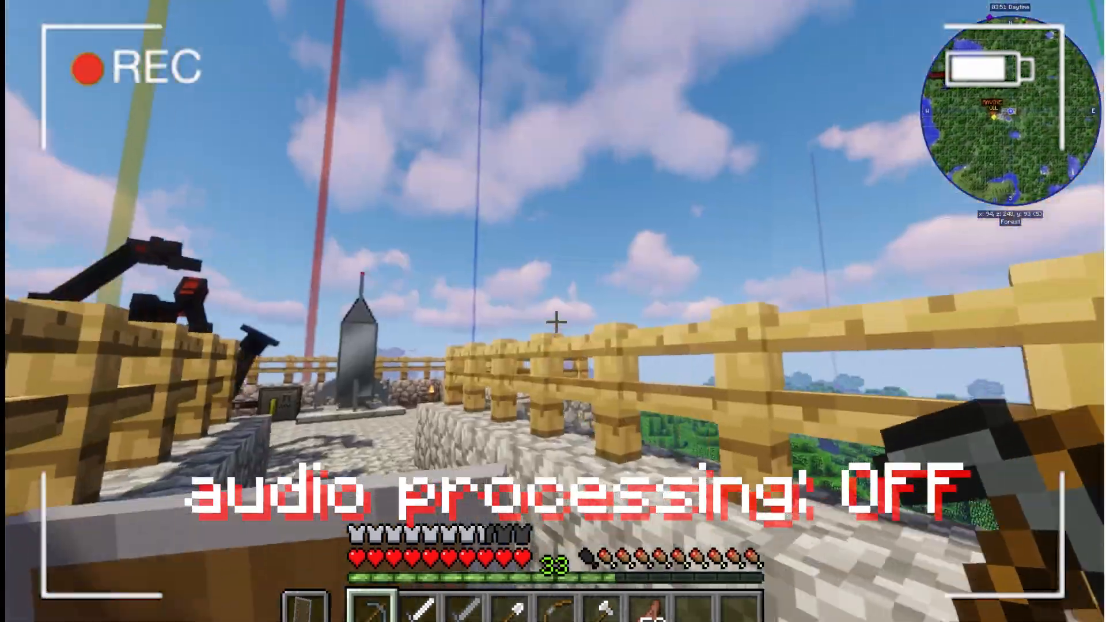
pyautogui.press('w')
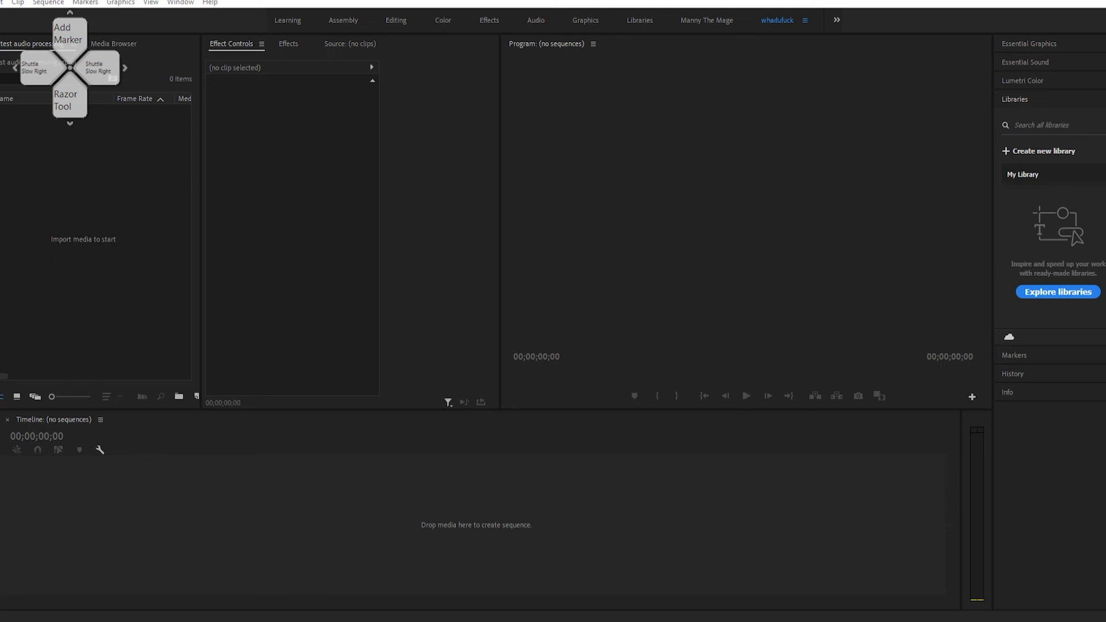
# - Build a sequence from minecraft test audio.mp4 on the Timeline and select its linked clips
pyautogui.moveTo(0, 375); pyautogui.dragTo(44, 504)
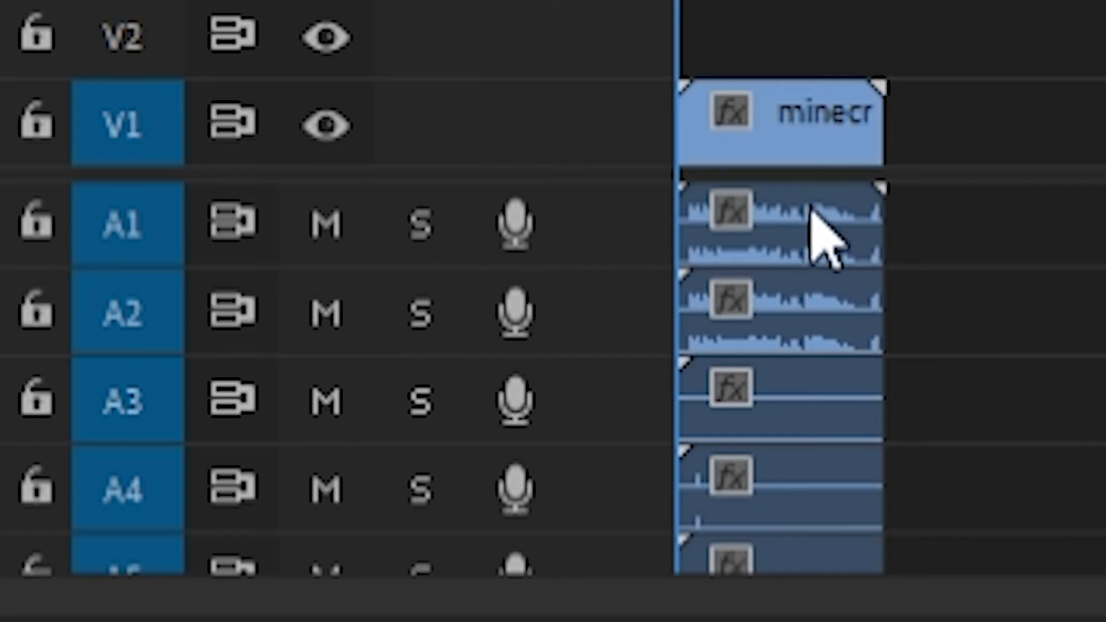
pyautogui.click(766, 217)
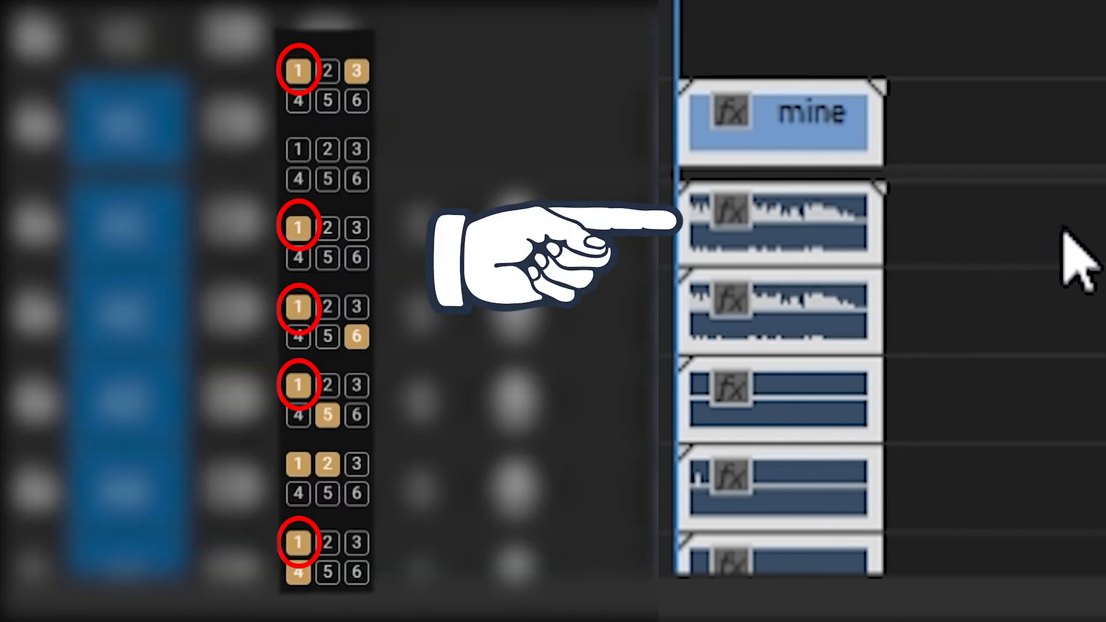
pyautogui.click(1100, 187)
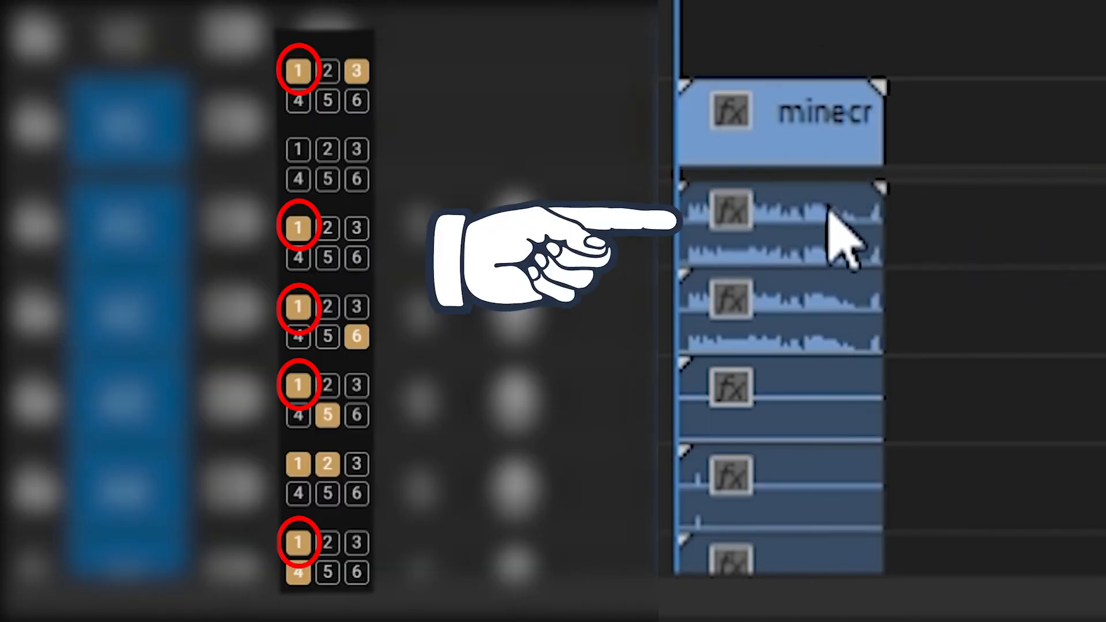
pyautogui.click(814, 236)
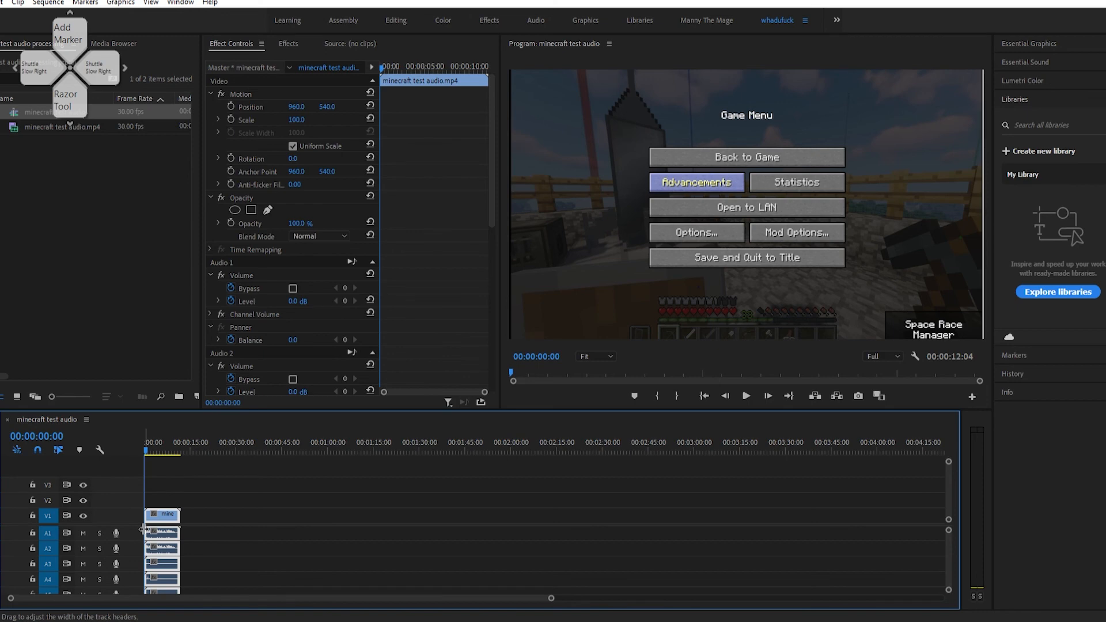
# - Select all the clips in the sequence and unlink the video from its audio
pyautogui.click(236, 546)
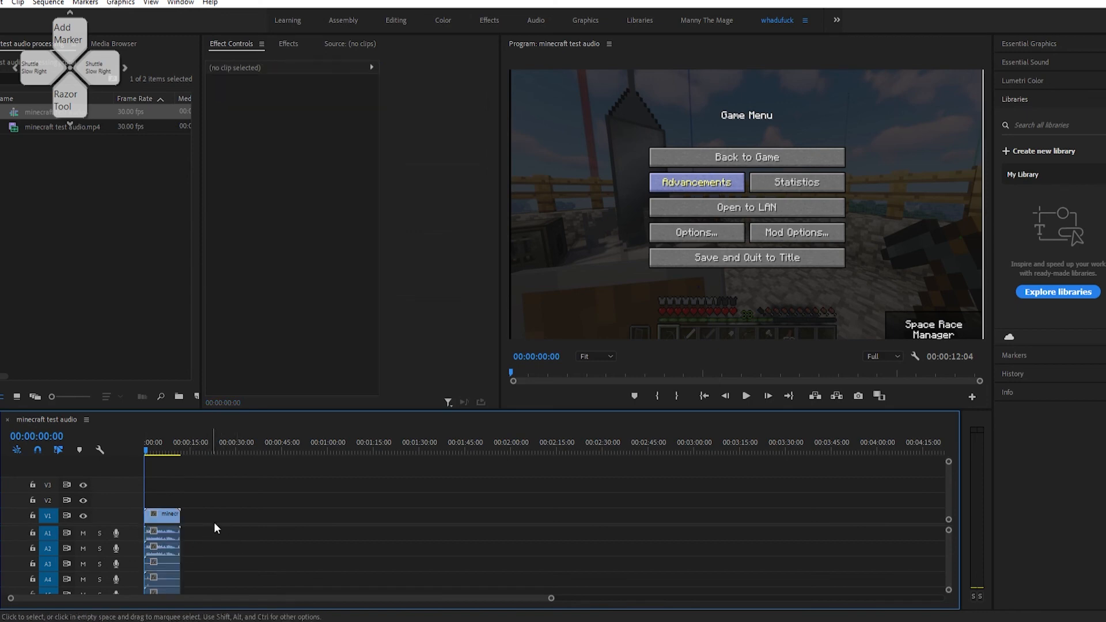
pyautogui.moveTo(197, 492); pyautogui.dragTo(165, 527)
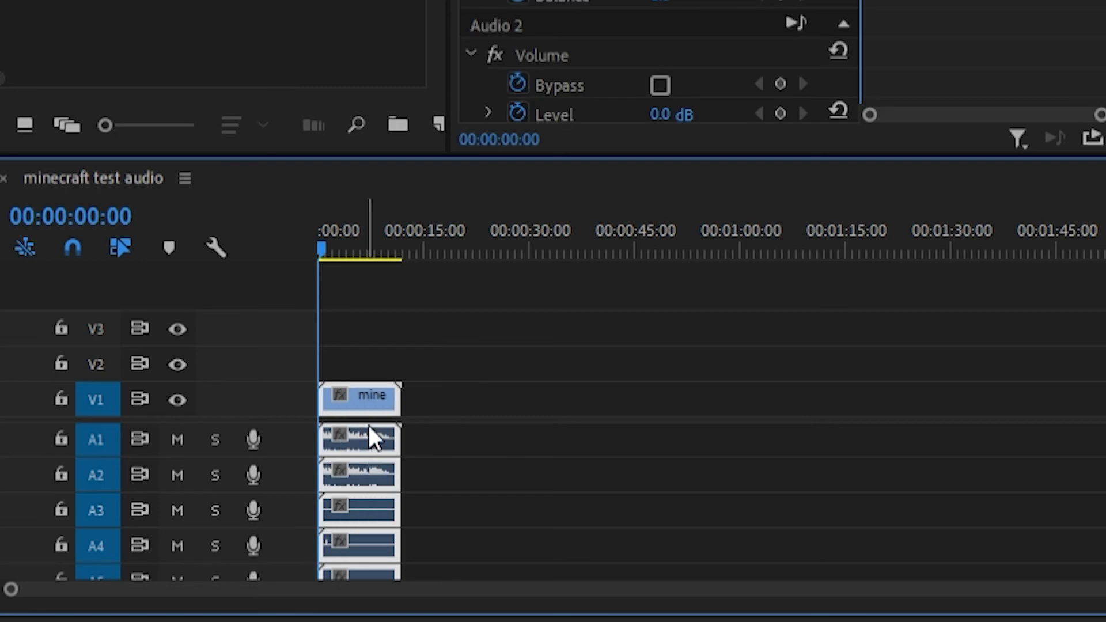
pyautogui.rightClick(377, 397)
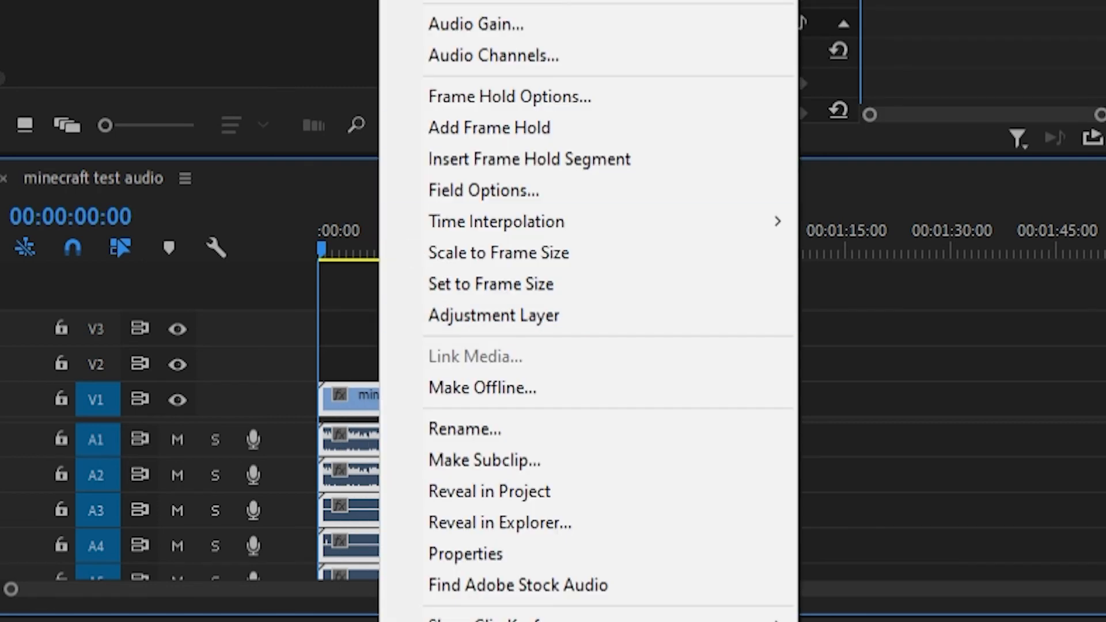
pyautogui.click(557, 3)
# - Move the A2 audio onto A1, delete the A3 clip, and move the A4 clip up to A2
pyautogui.click(508, 510)
pyautogui.click(369, 446)
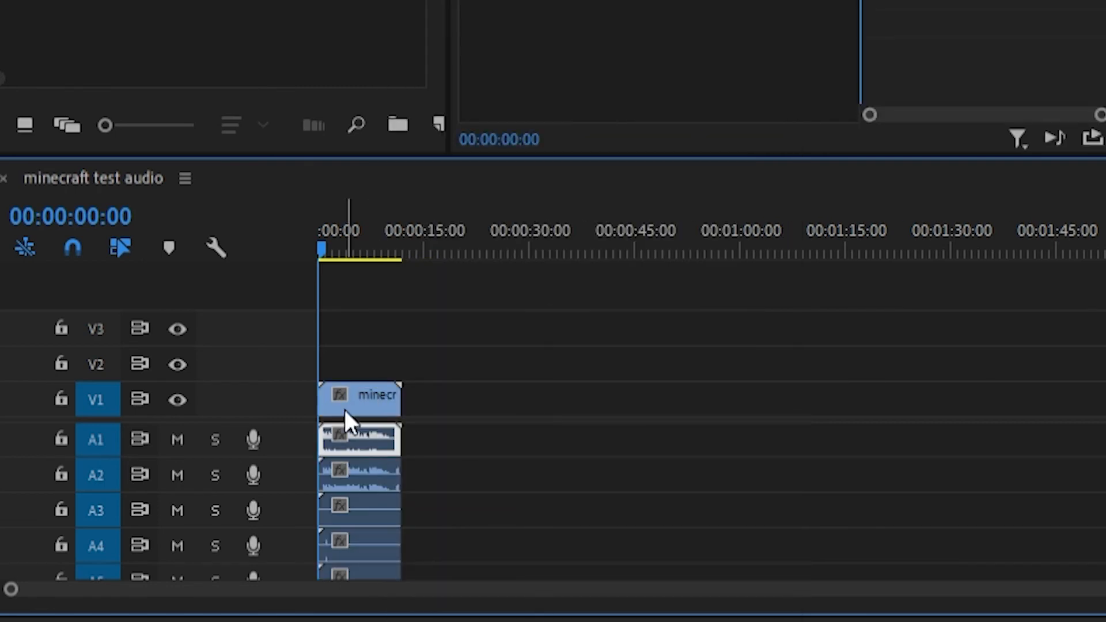
pyautogui.moveTo(358, 475); pyautogui.dragTo(364, 447)
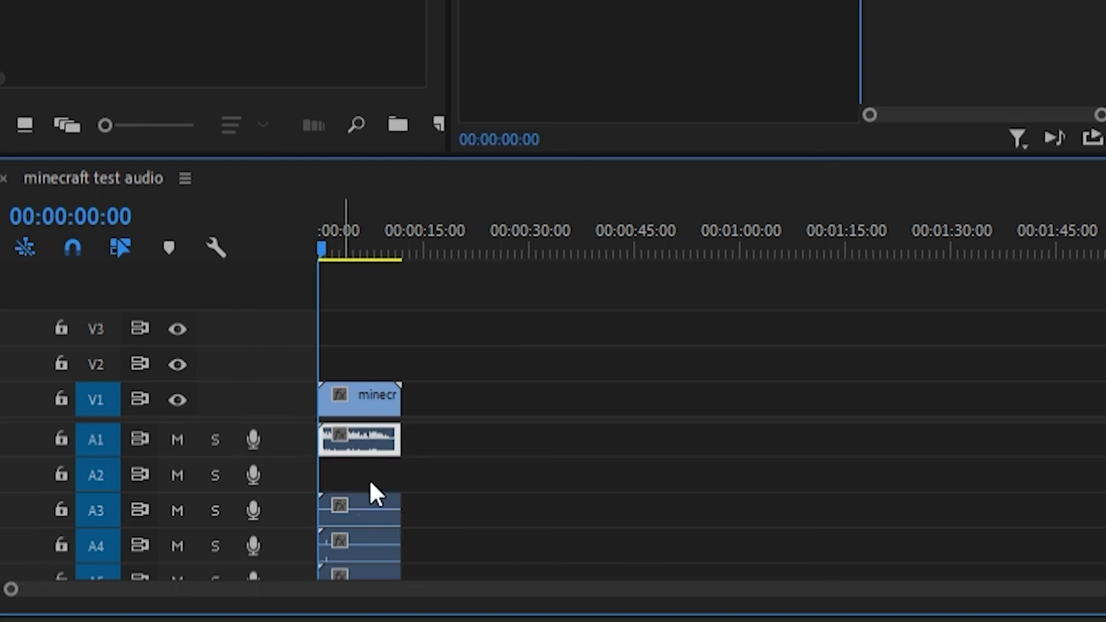
pyautogui.click(362, 553)
pyautogui.press('=')
pyautogui.press('=')
pyautogui.press('=')
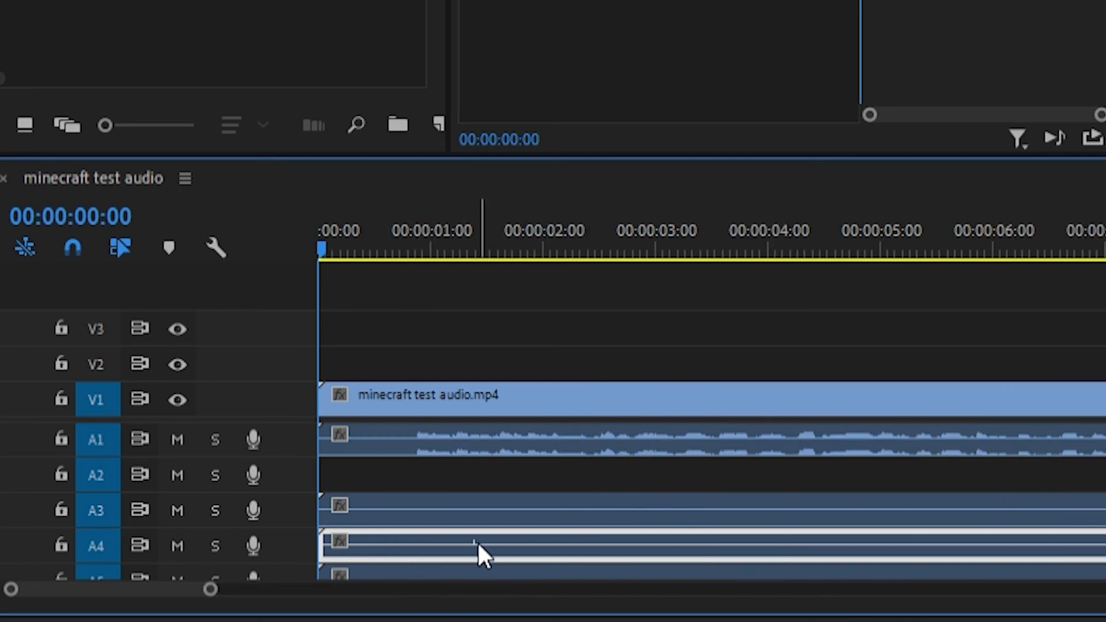
pyautogui.click(431, 502)
pyautogui.press('Delete')
pyautogui.moveTo(452, 543); pyautogui.dragTo(456, 488)
pyautogui.click(440, 539)
# - Delete the remaining A2 audio clip, leaving only V1 video and A1 audio
pyautogui.click(439, 585)
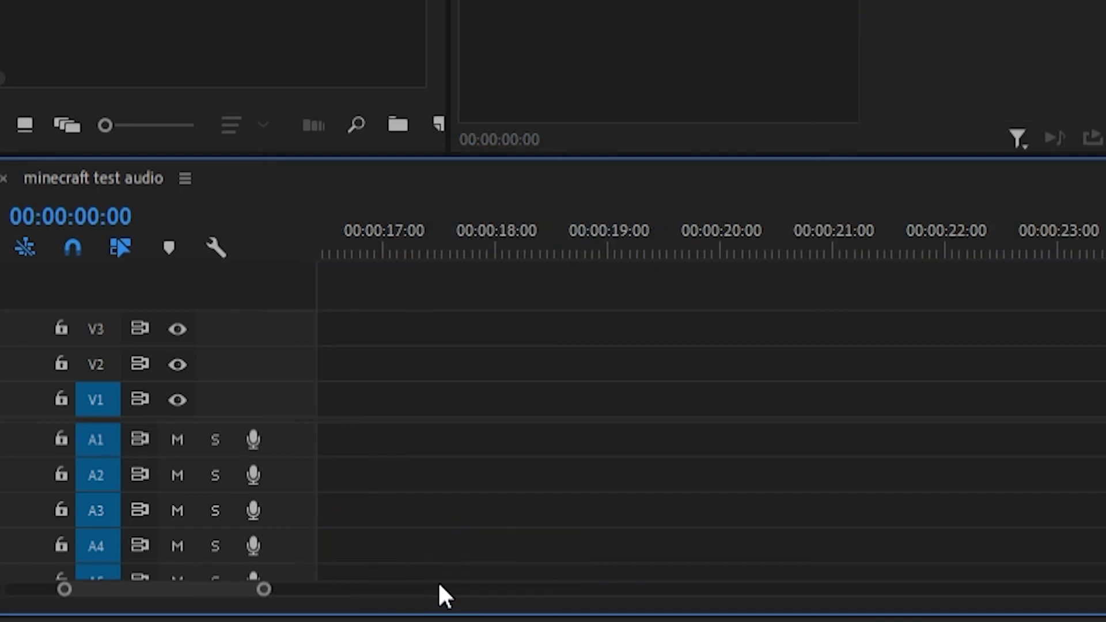
pyautogui.press('-')
pyautogui.press('-')
pyautogui.click(440, 483)
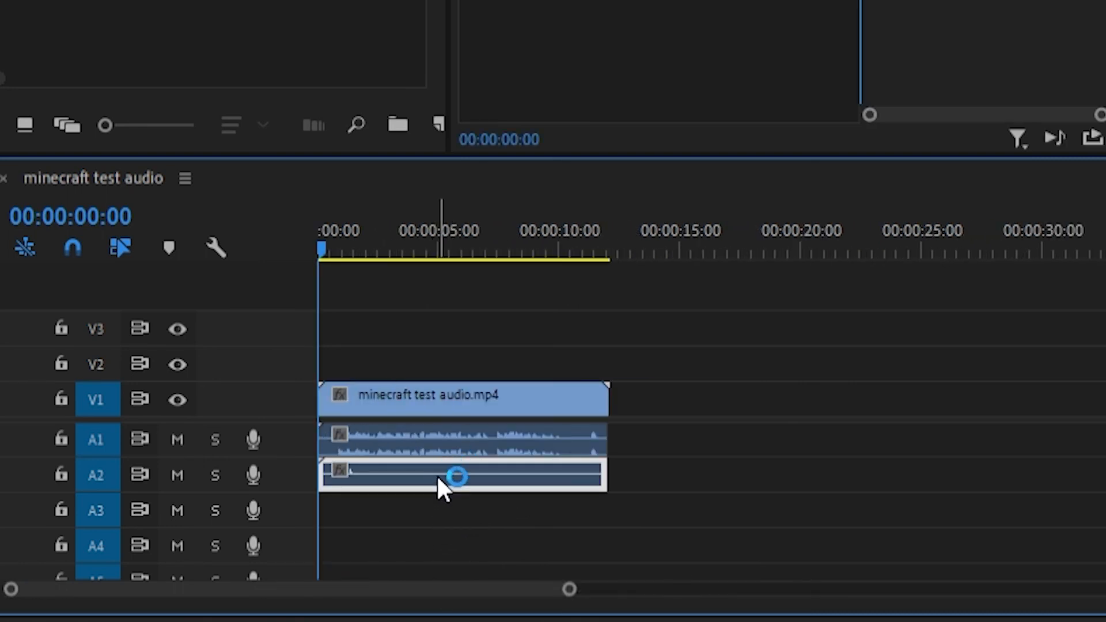
pyautogui.click(475, 438)
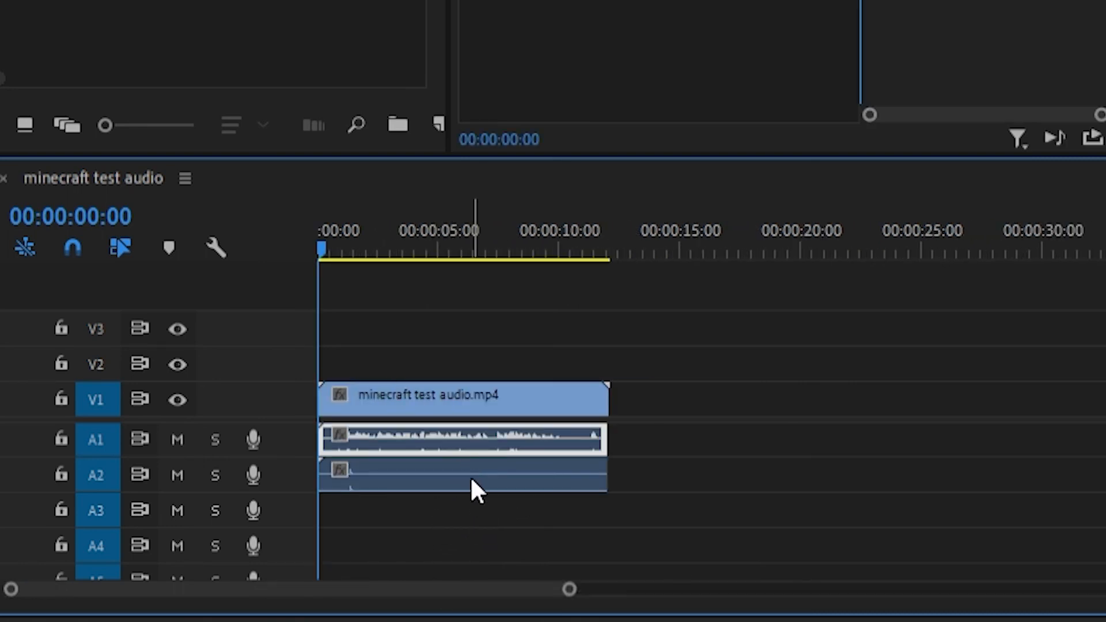
pyautogui.click(466, 482)
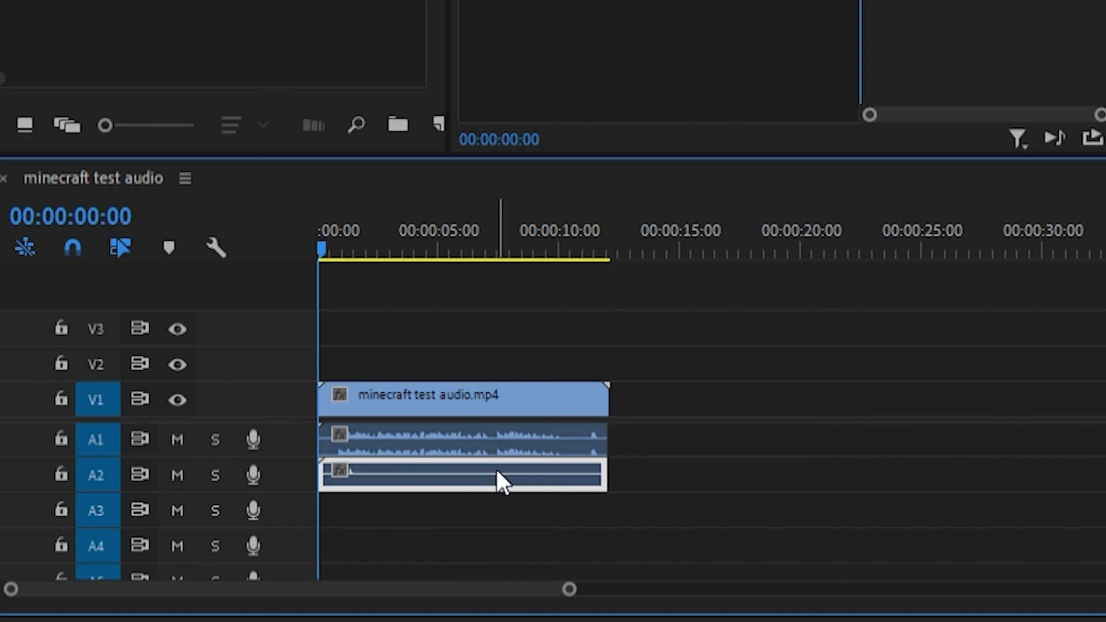
pyautogui.press('Delete')
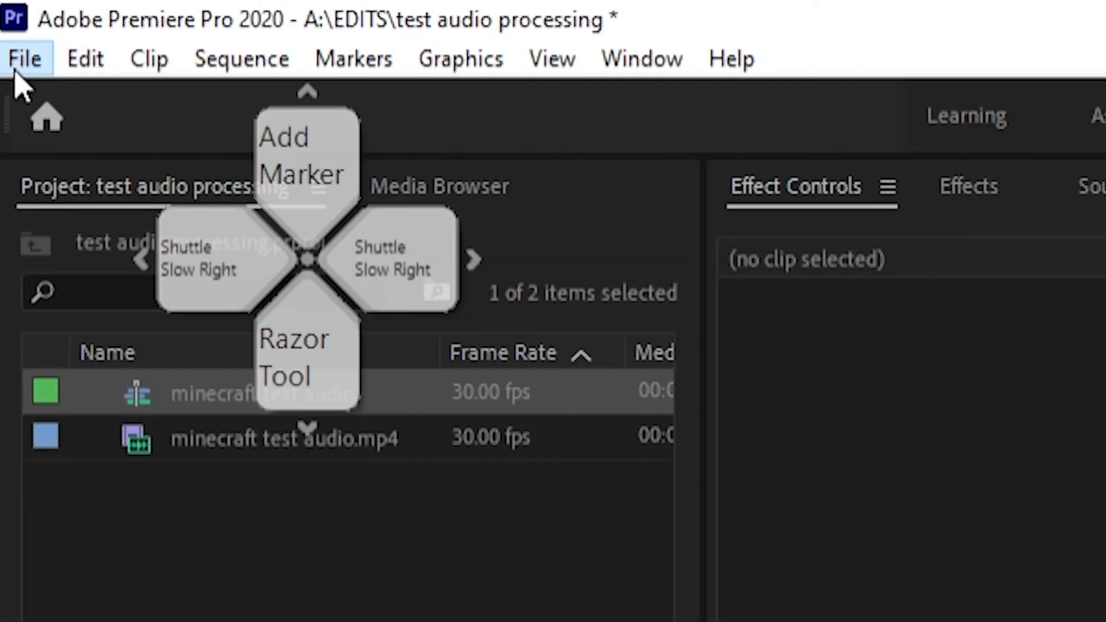
pyautogui.click(22, 57)
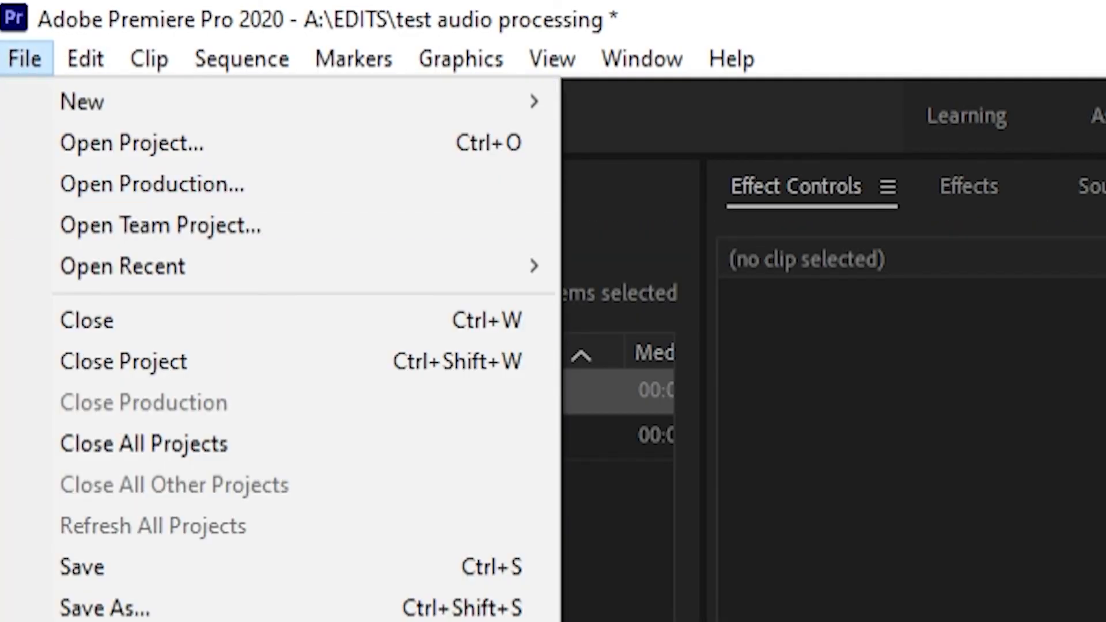
# - Export the sequence as minecraft test audio.wav with the Waveform Audio 48 kHz 16-bit preset
pyautogui.moveTo(420, 346)
pyautogui.click(519, 345)
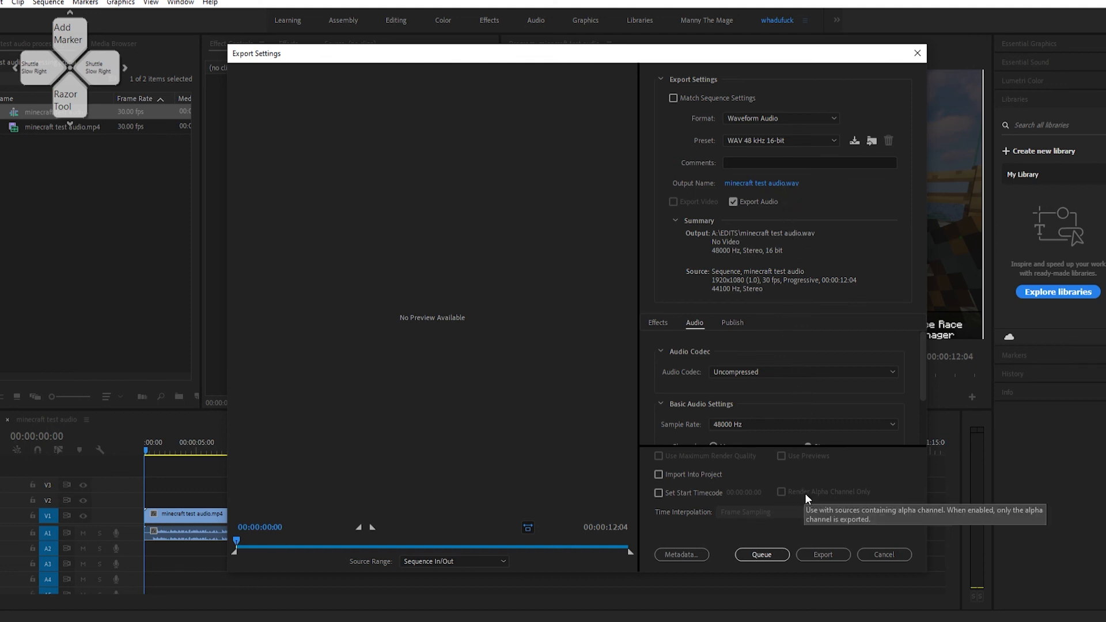
pyautogui.click(818, 553)
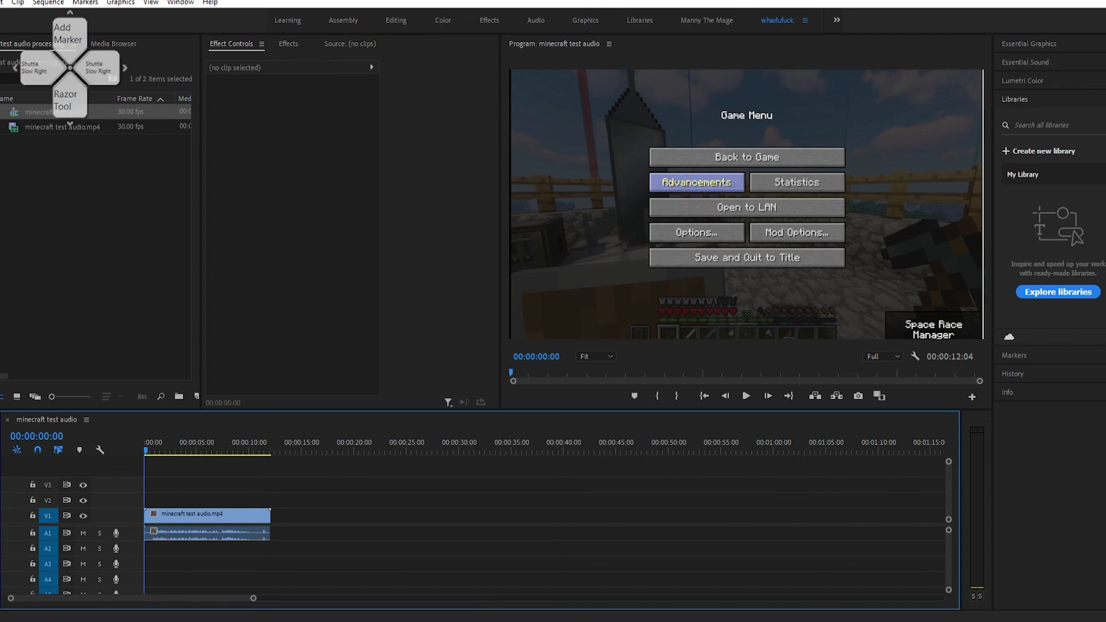
# - Open the exported WAV in Audition's Waveform Editor, play it, and return the playhead to the start
pyautogui.click(368, 621)
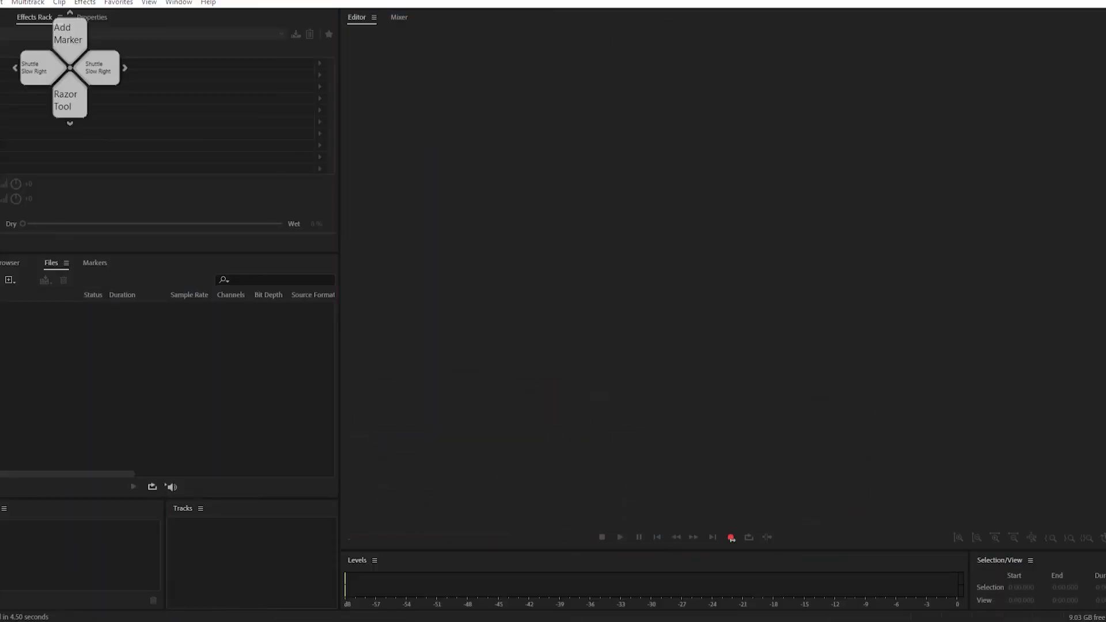
pyautogui.moveTo(92, 392); pyautogui.dragTo(562, 358)
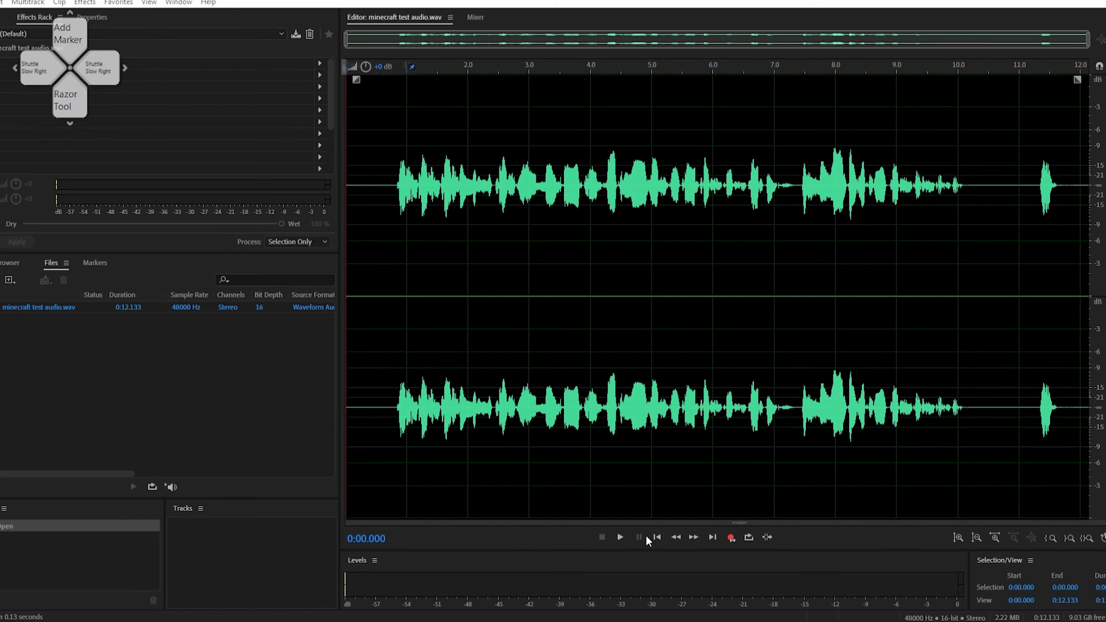
pyautogui.click(621, 536)
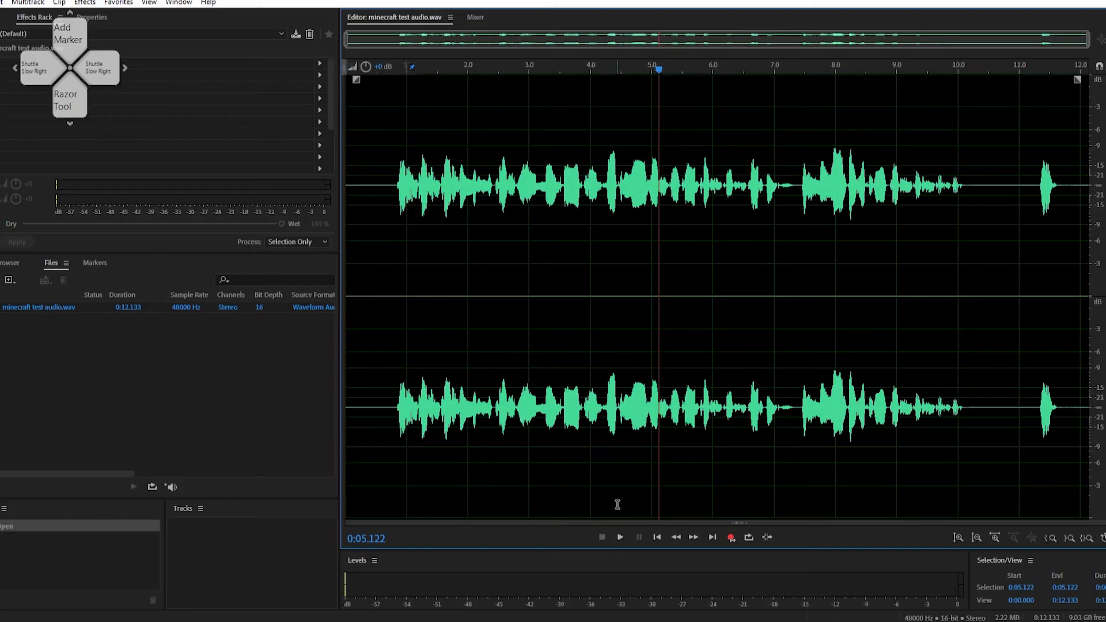
pyautogui.press('Home')
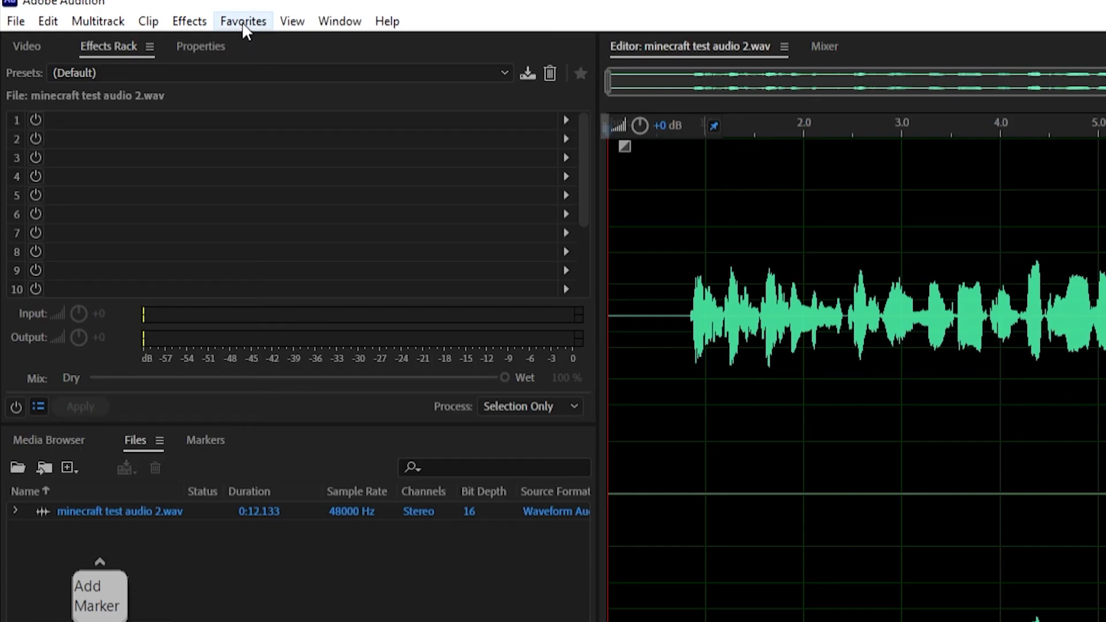
# - Convert minecraft test audio 2.wav to mono with the Favorites Convert to Mono action
pyautogui.click(120, 2)
pyautogui.click(288, 87)
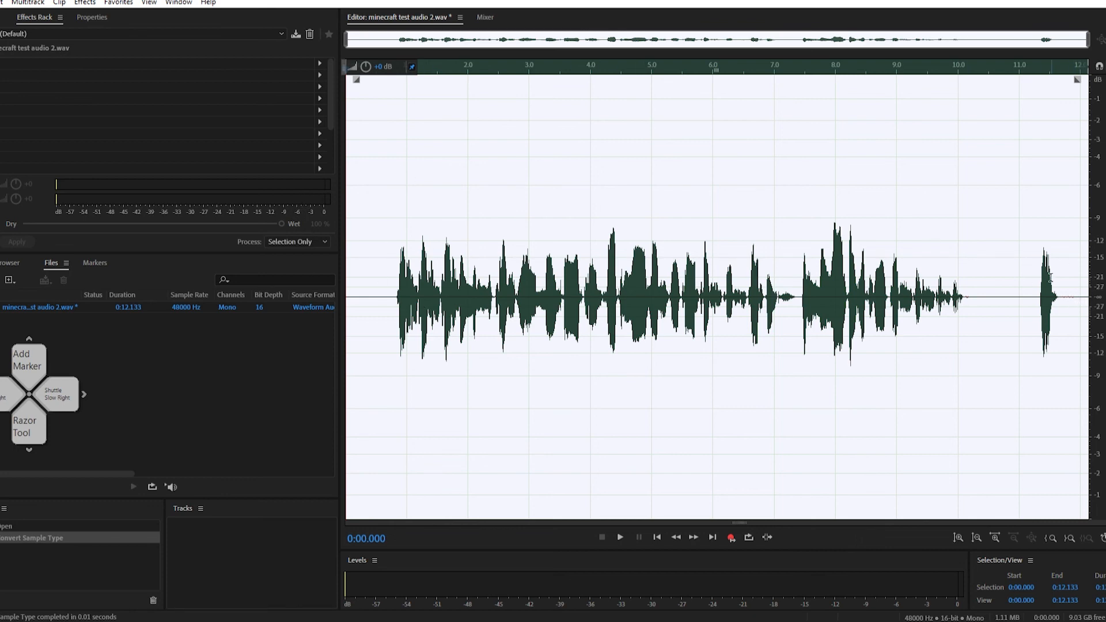
pyautogui.click(274, 441)
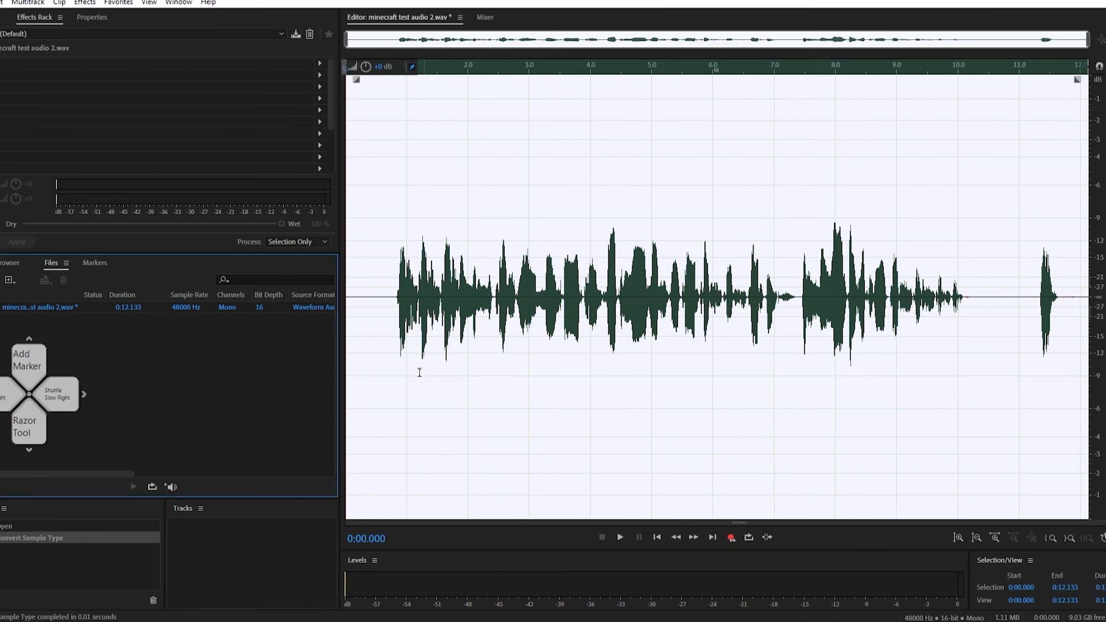
# - Normalize the recording to 97.3%, then undo and redo to compare it with the original
pyautogui.click(82, 7)
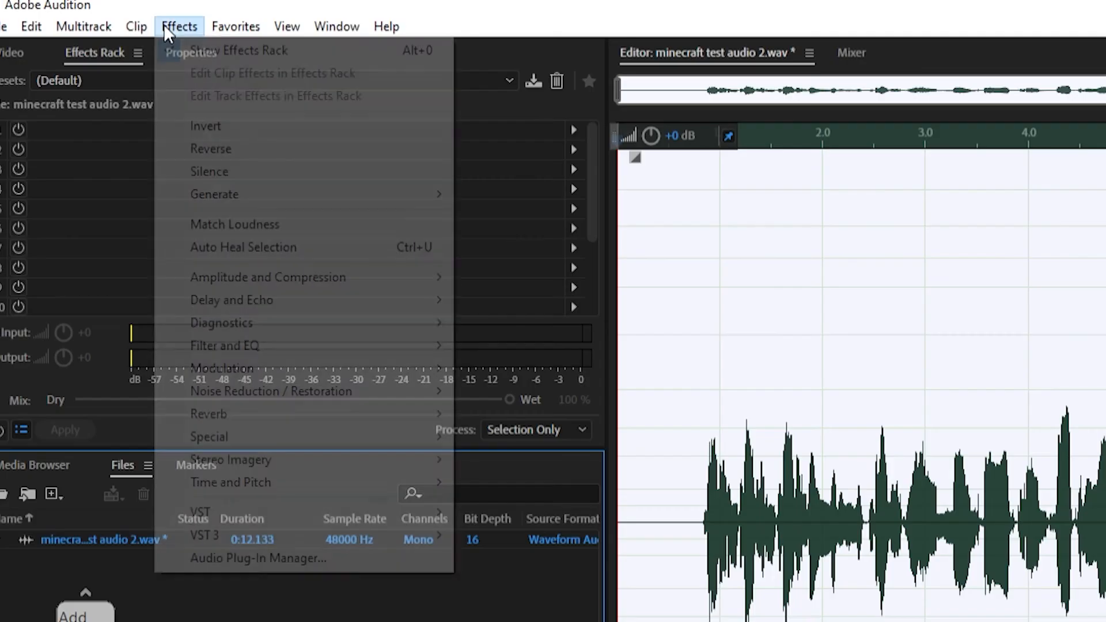
pyautogui.moveTo(131, 154)
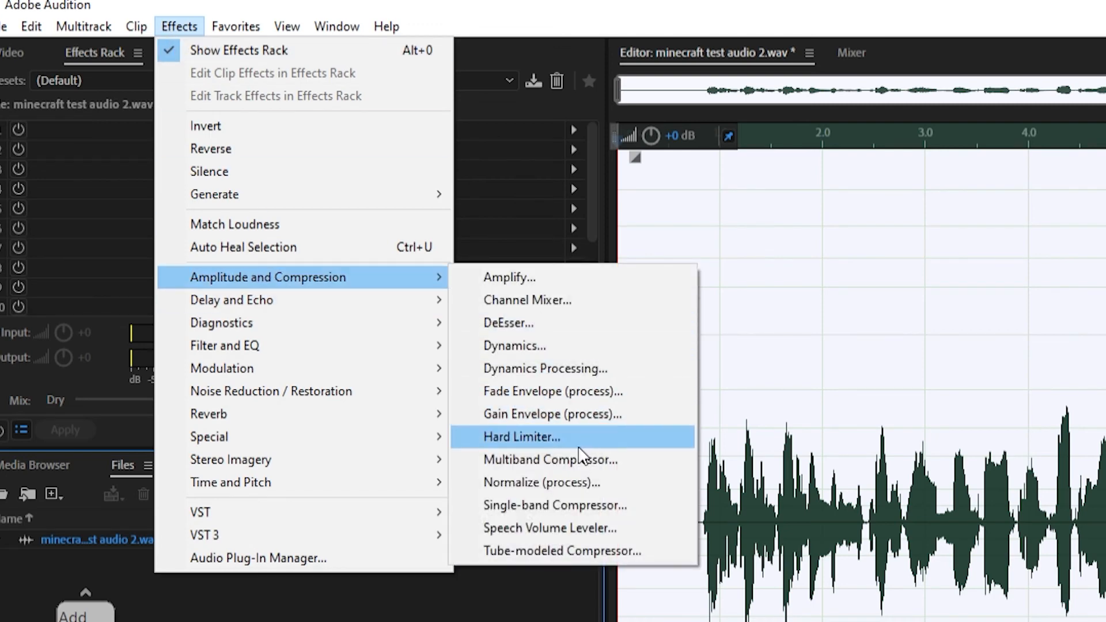
pyautogui.click(576, 482)
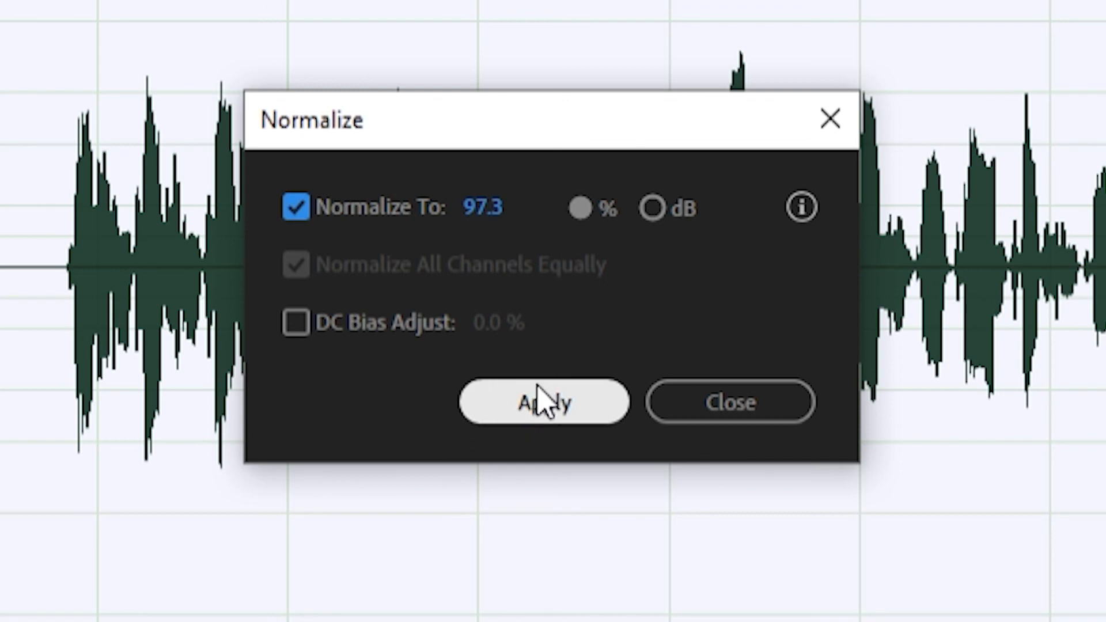
pyautogui.click(546, 411)
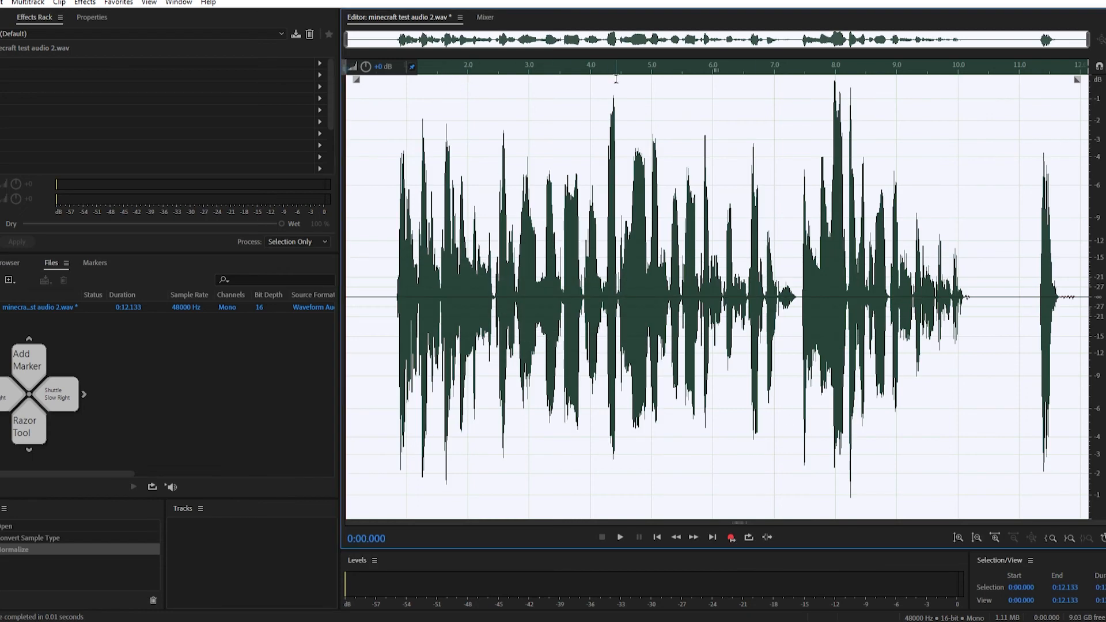
pyautogui.hotkey('ctrl', 'z')
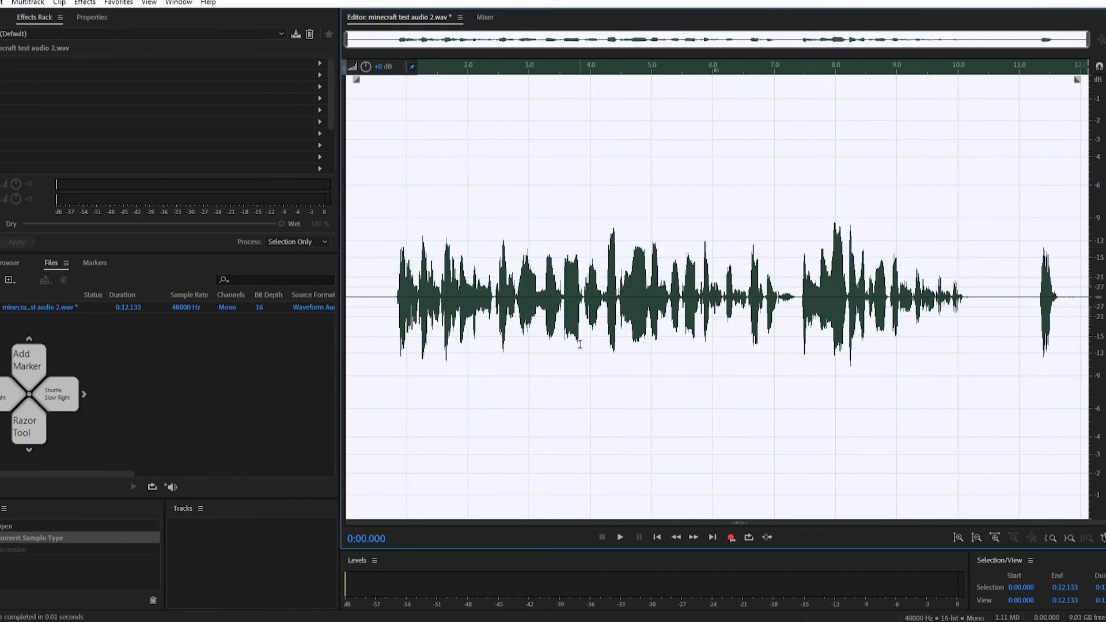
pyautogui.hotkey('ctrl', 'shift', 'z')
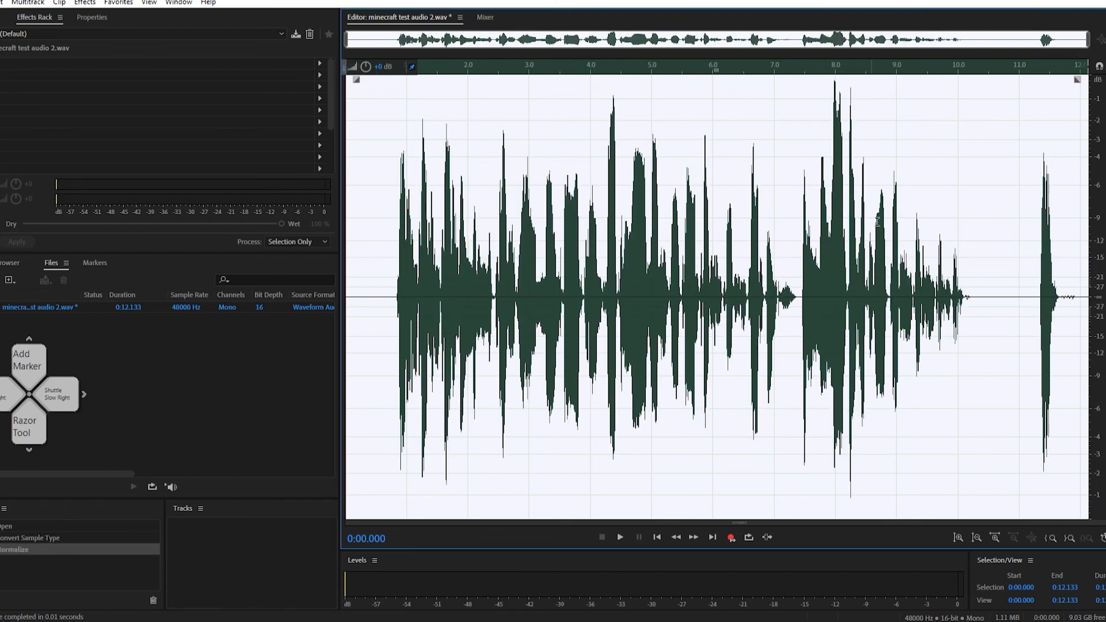
pyautogui.click(110, 380)
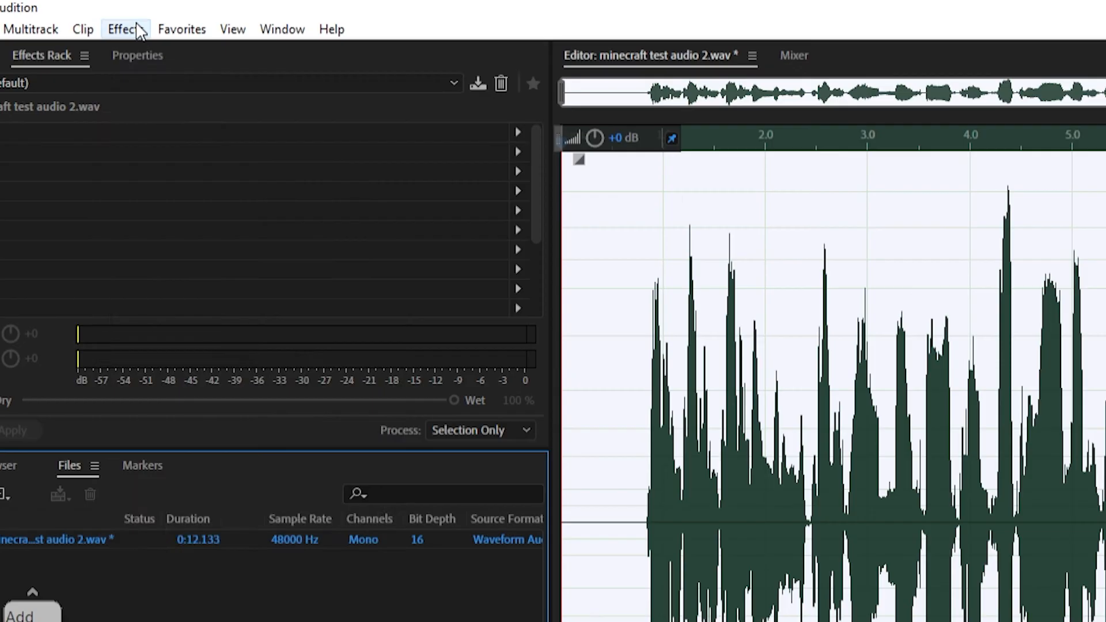
# - Apply the DeNoise effect to the whole recording with its Amount slider raised higher
pyautogui.click(137, 30)
pyautogui.moveTo(247, 390)
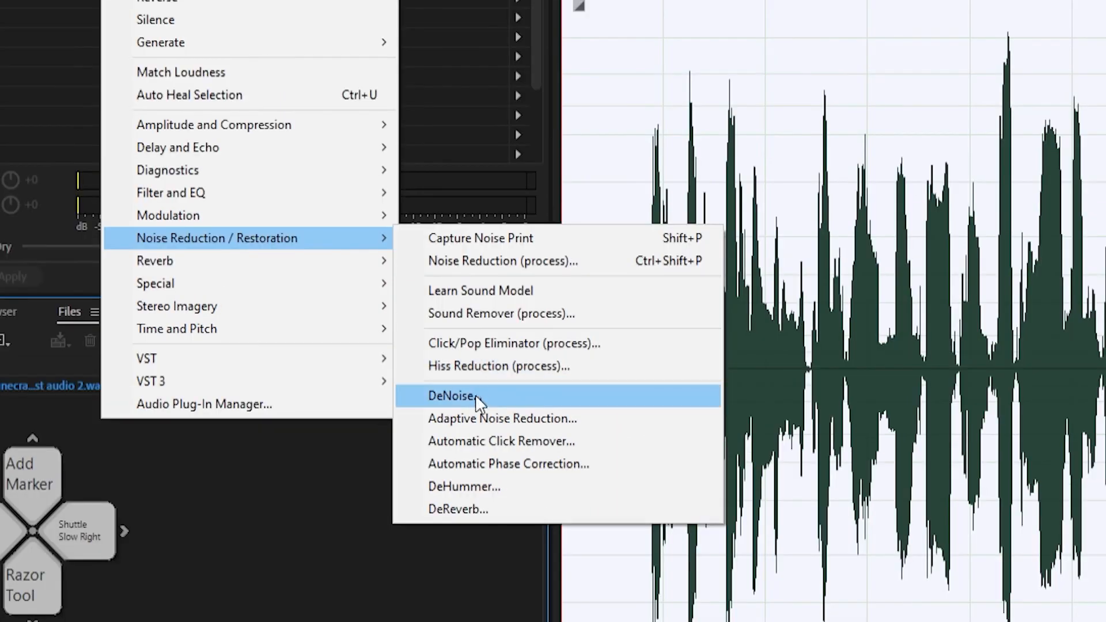
pyautogui.click(476, 396)
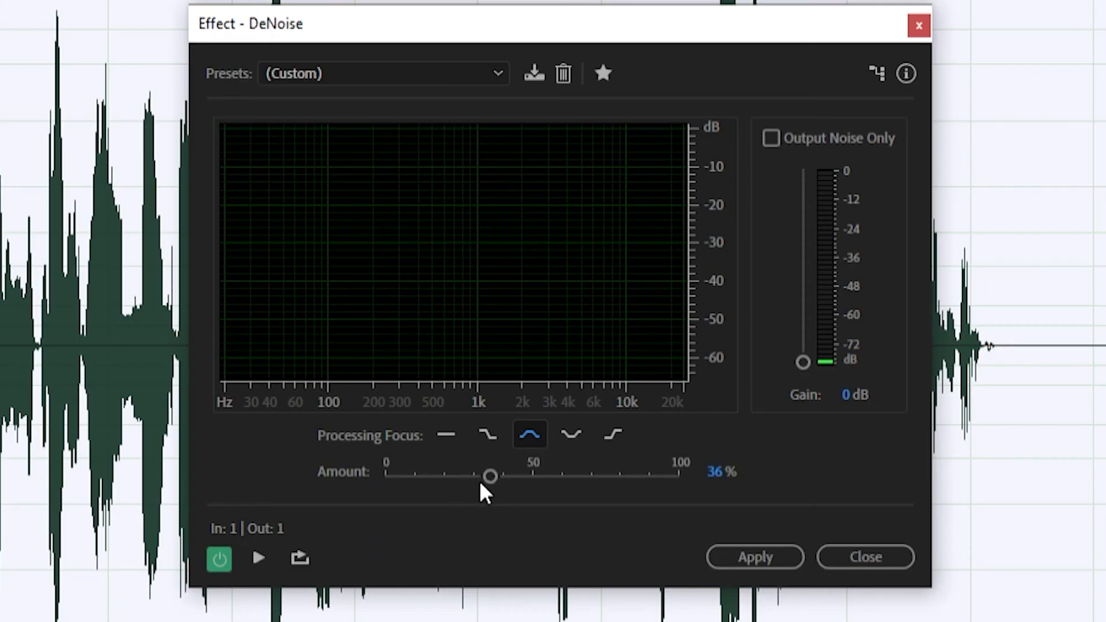
pyautogui.moveTo(497, 483)
pyautogui.mouseDown()
pyautogui.moveTo(538, 486)
pyautogui.moveTo(494, 493)
pyautogui.mouseUp()
pyautogui.moveTo(497, 509); pyautogui.dragTo(509, 510)
pyautogui.moveTo(528, 507); pyautogui.dragTo(496, 526)
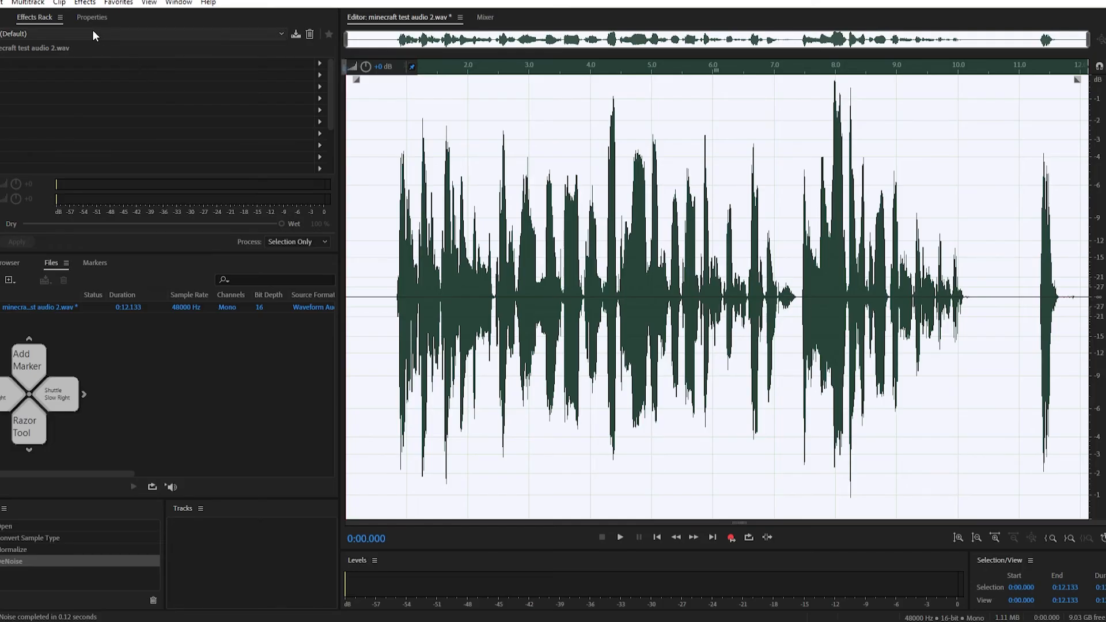
pyautogui.click(84, 8)
# - Open Dynamics Processing, load the Default preset and enable Spline Curves
pyautogui.moveTo(288, 288)
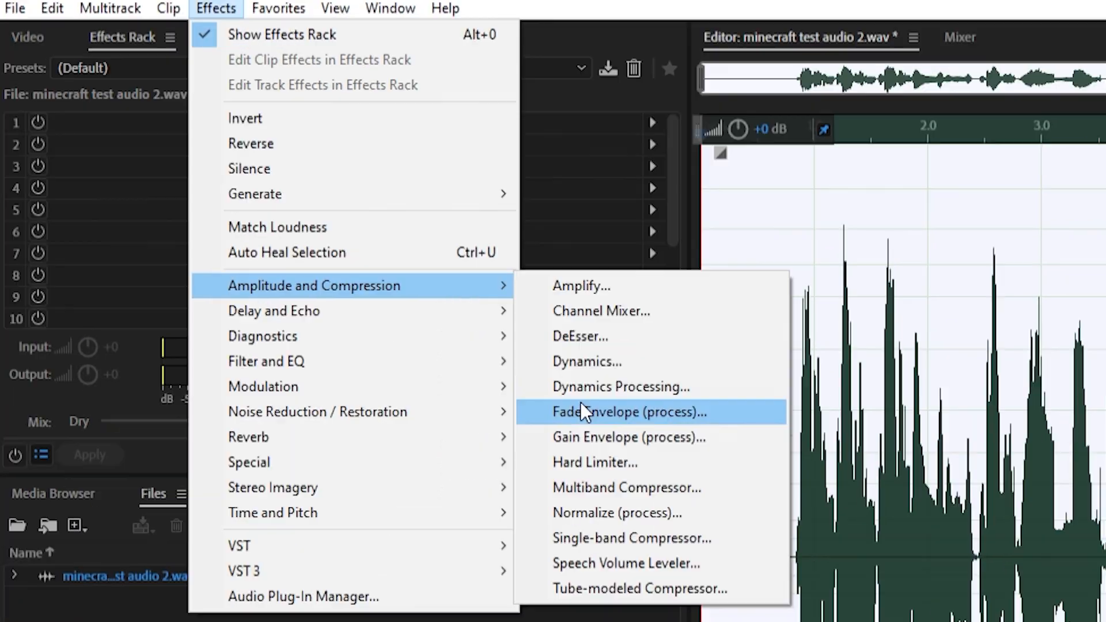
pyautogui.click(582, 388)
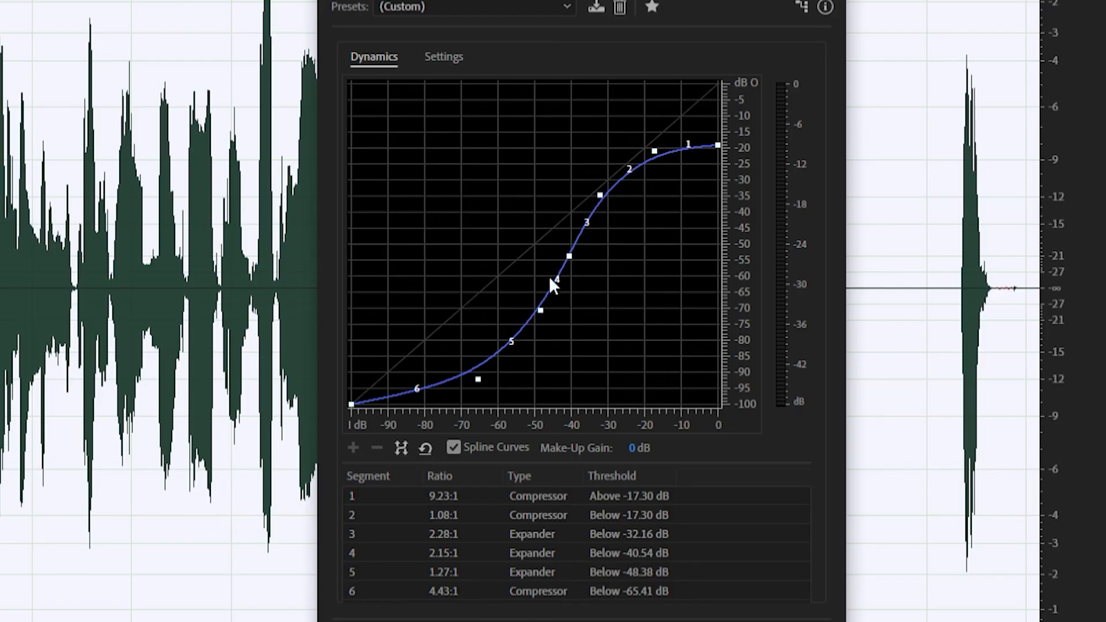
pyautogui.click(494, 7)
pyautogui.click(489, 31)
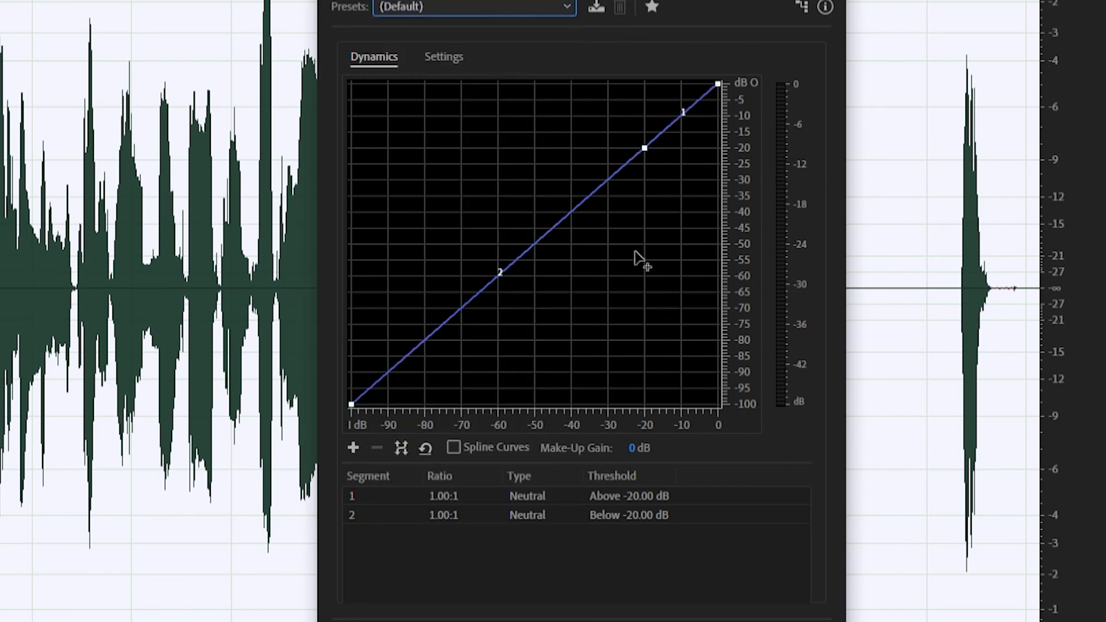
pyautogui.click(453, 447)
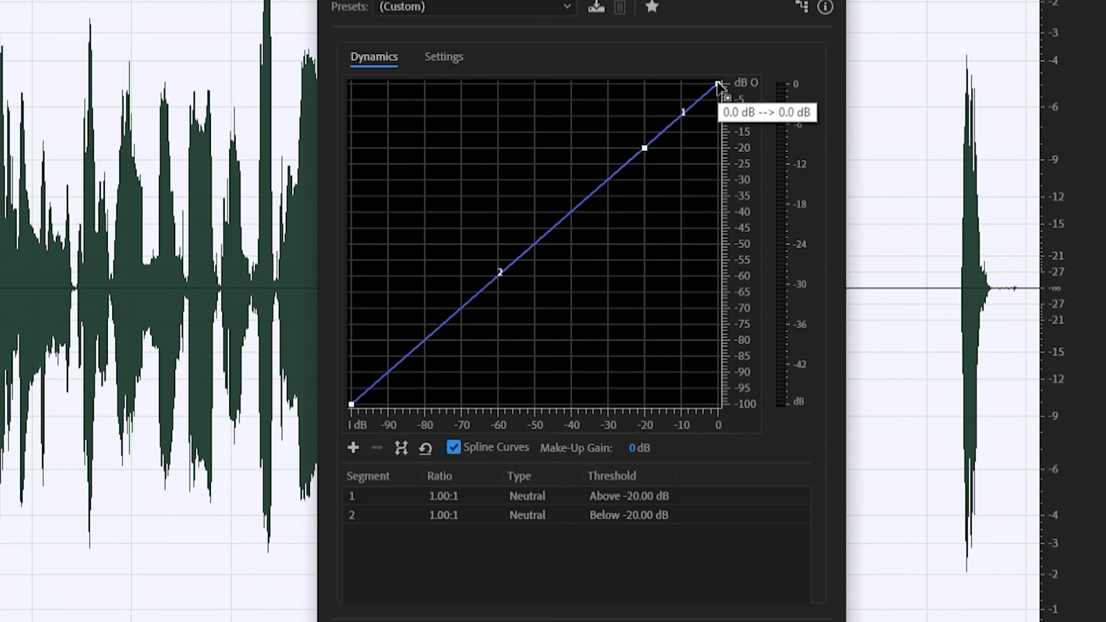
# - Shape a four-point curve with threshold near -22.7 dB and points at about -42 and -67 dB, then apply it
pyautogui.moveTo(719, 85); pyautogui.dragTo(756, 149)
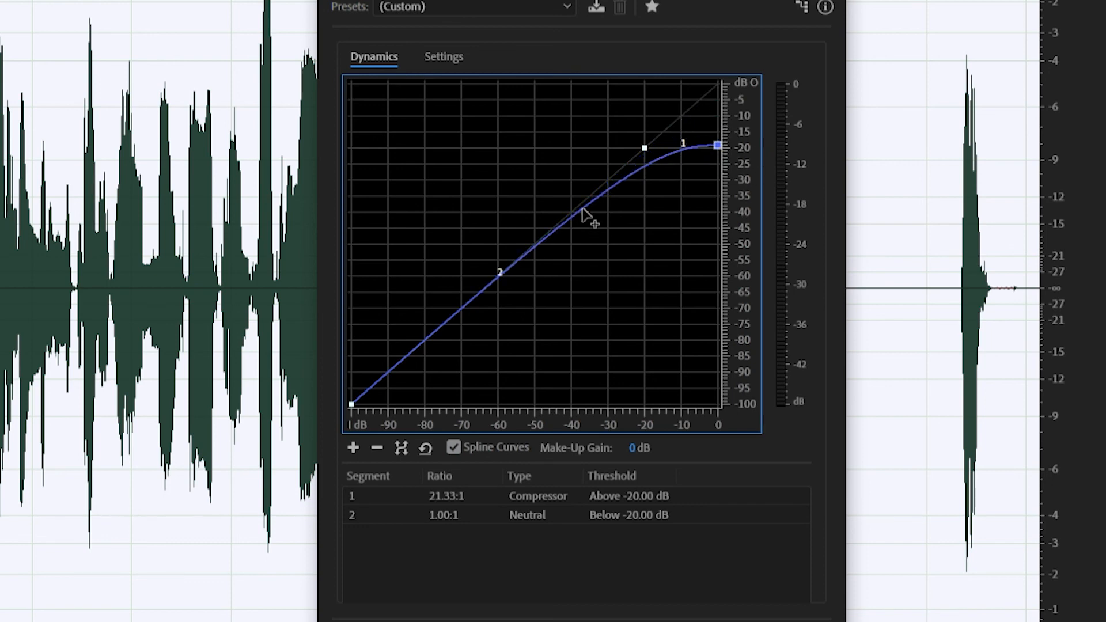
pyautogui.moveTo(587, 217); pyautogui.dragTo(587, 239)
pyautogui.moveTo(491, 308); pyautogui.dragTo(490, 358)
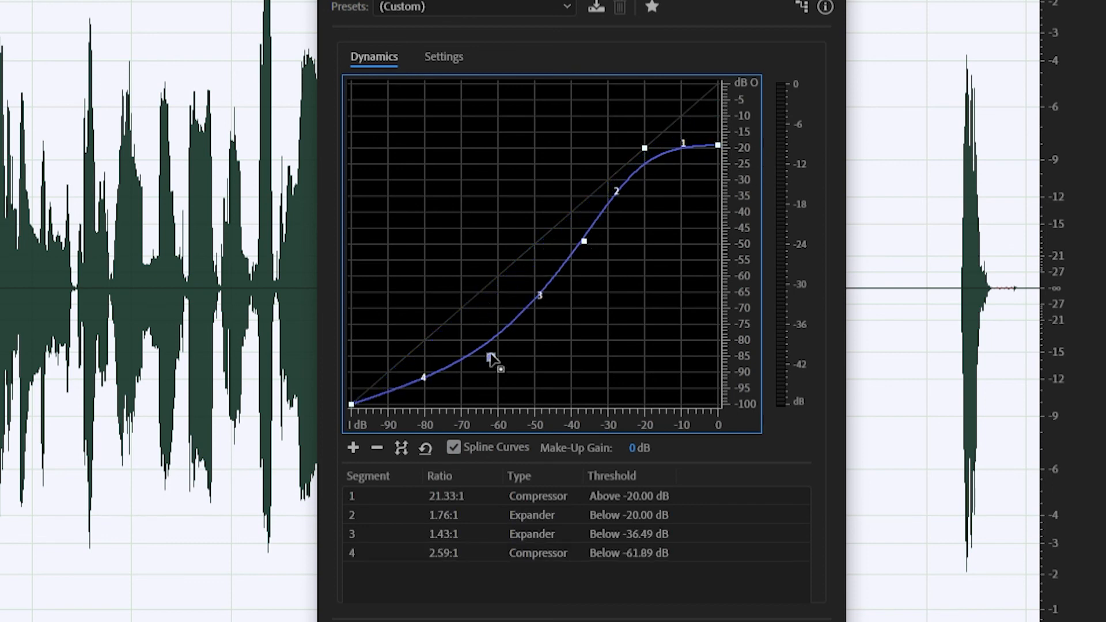
pyautogui.moveTo(587, 242); pyautogui.dragTo(562, 242)
pyautogui.moveTo(490, 357); pyautogui.dragTo(478, 377)
pyautogui.moveTo(643, 148); pyautogui.dragTo(634, 144)
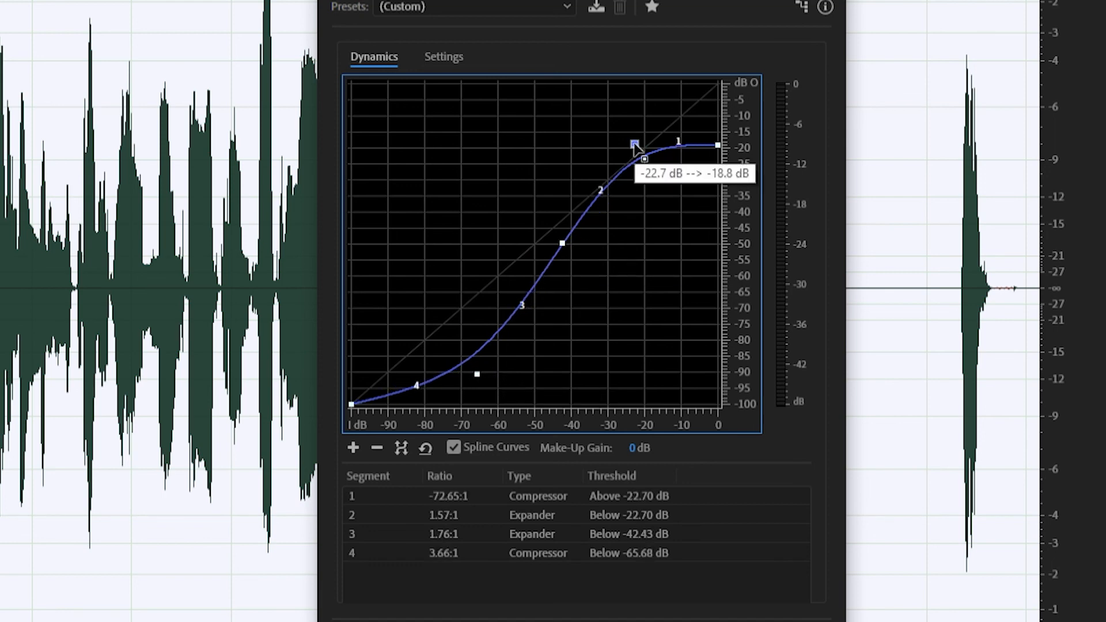
pyautogui.moveTo(481, 379); pyautogui.dragTo(470, 377)
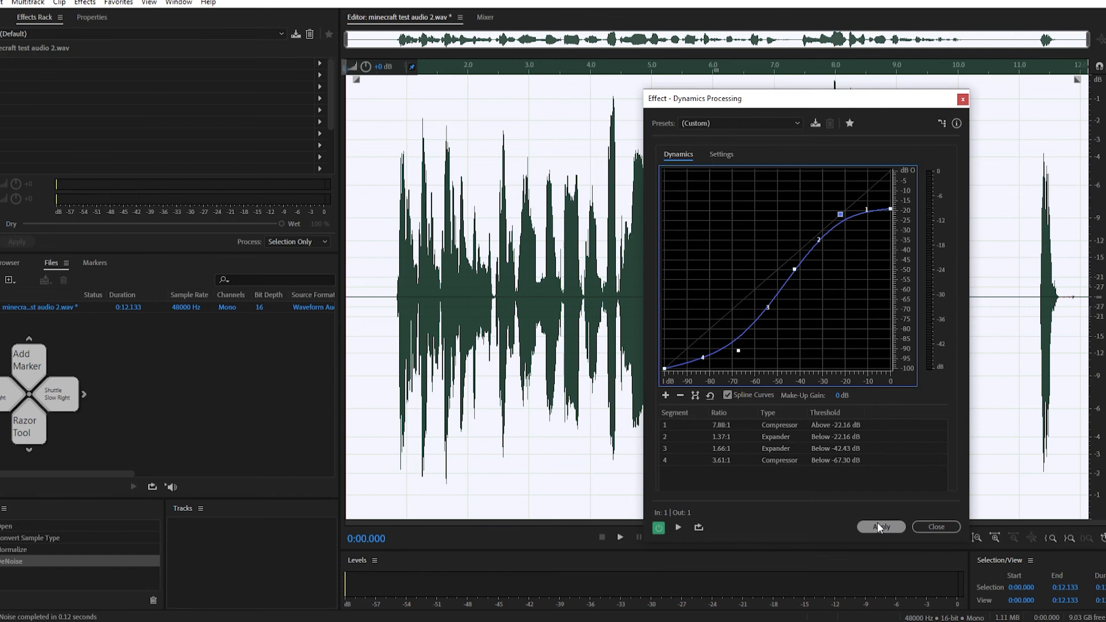
pyautogui.click(879, 526)
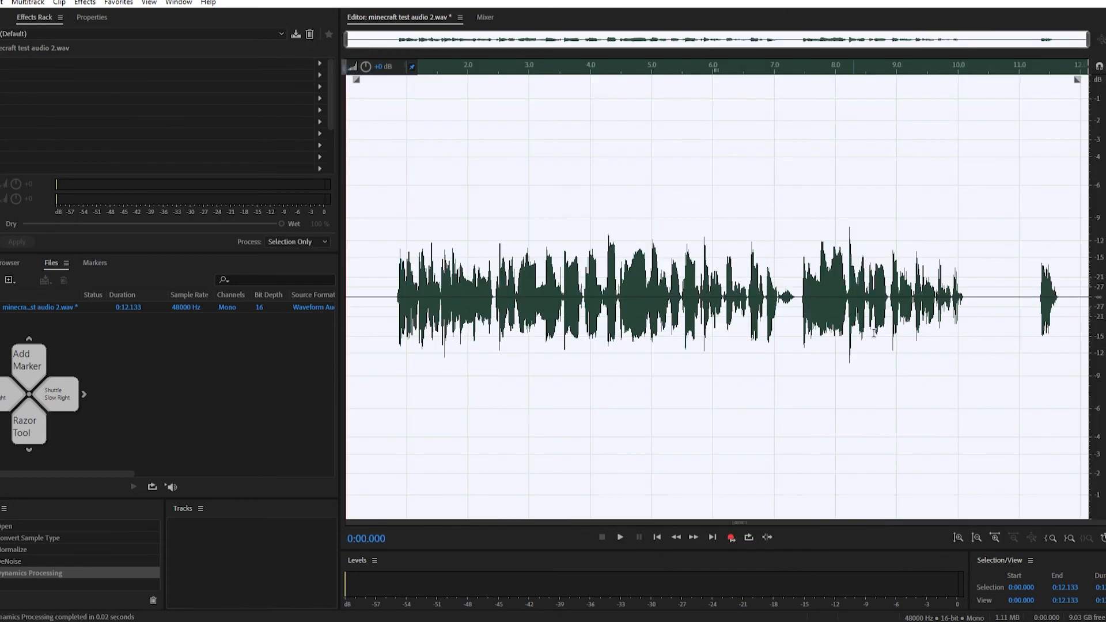
# - Normalize the dynamics-processed recording again at 97.3%
pyautogui.click(80, 4)
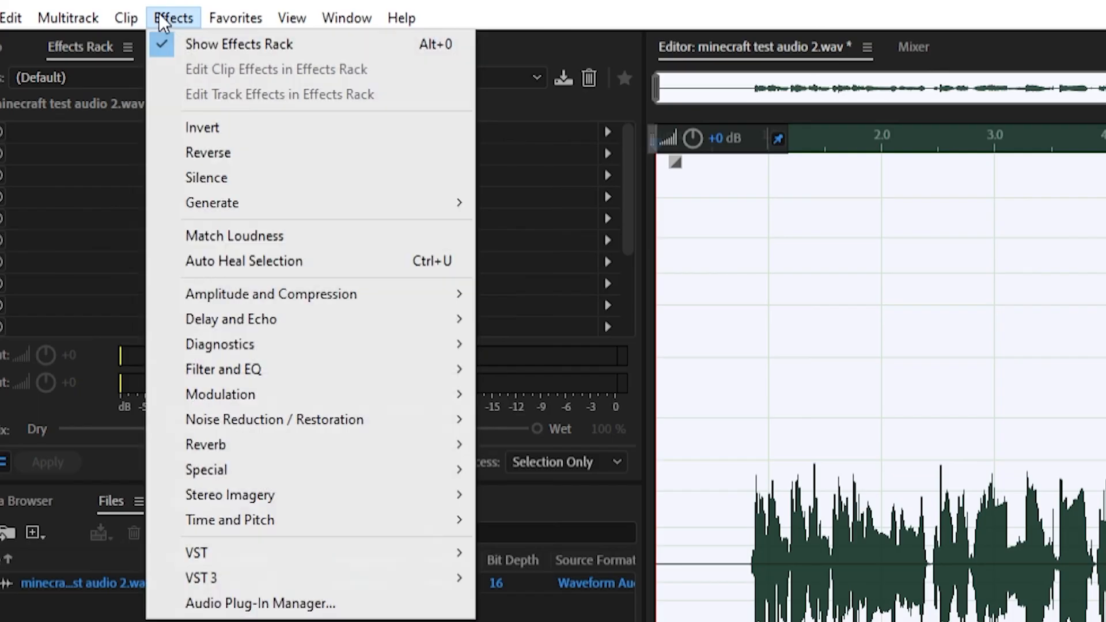
pyautogui.moveTo(388, 294)
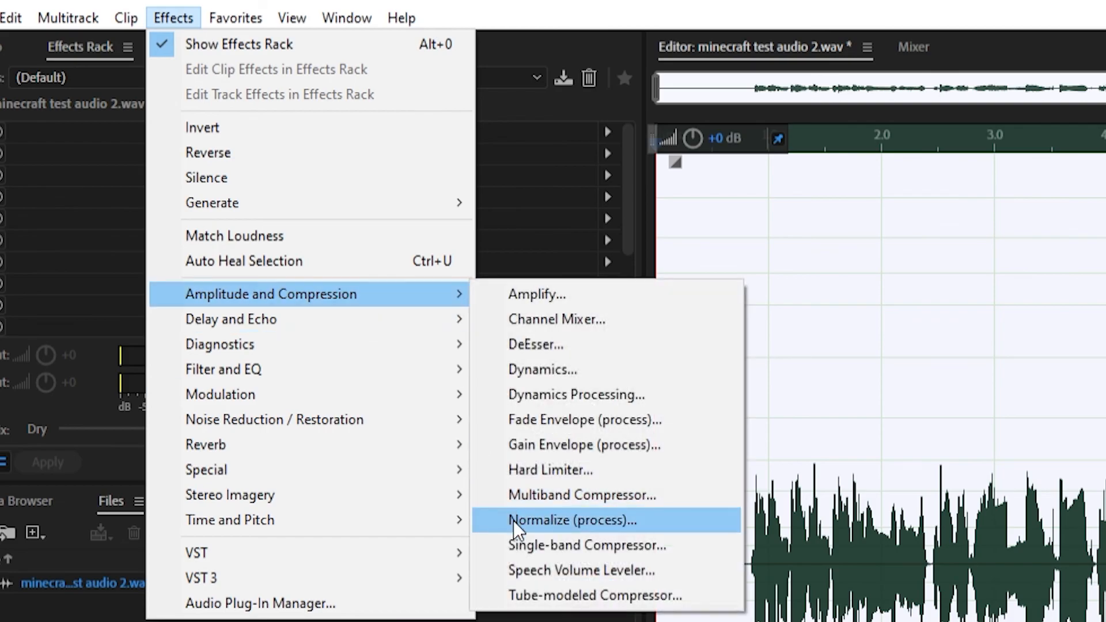
pyautogui.click(513, 520)
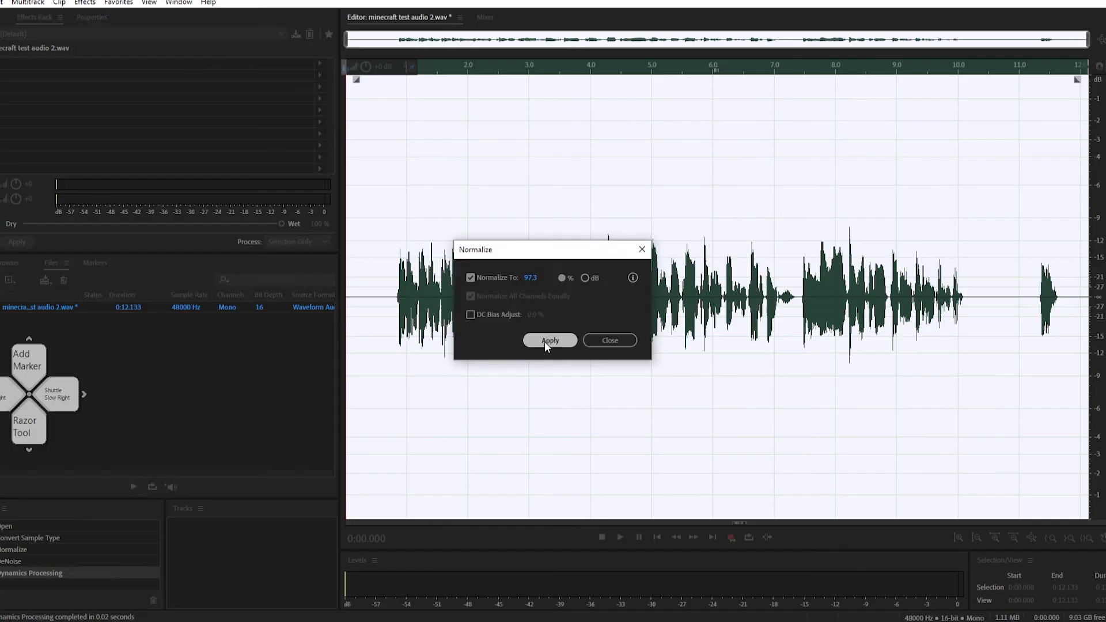
pyautogui.click(520, 454)
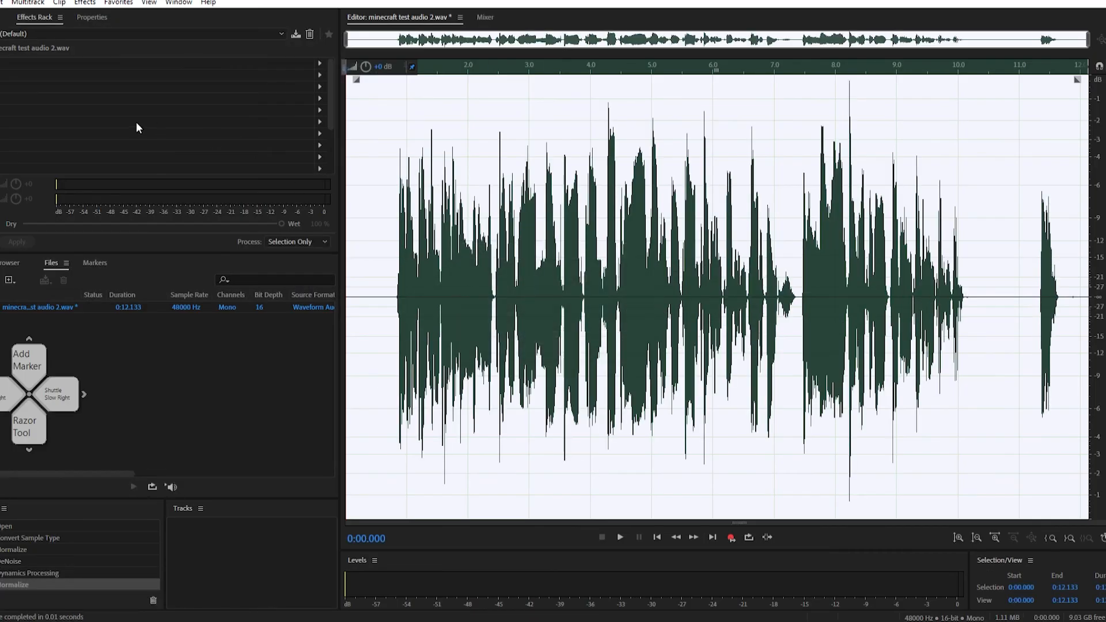
pyautogui.click(234, 371)
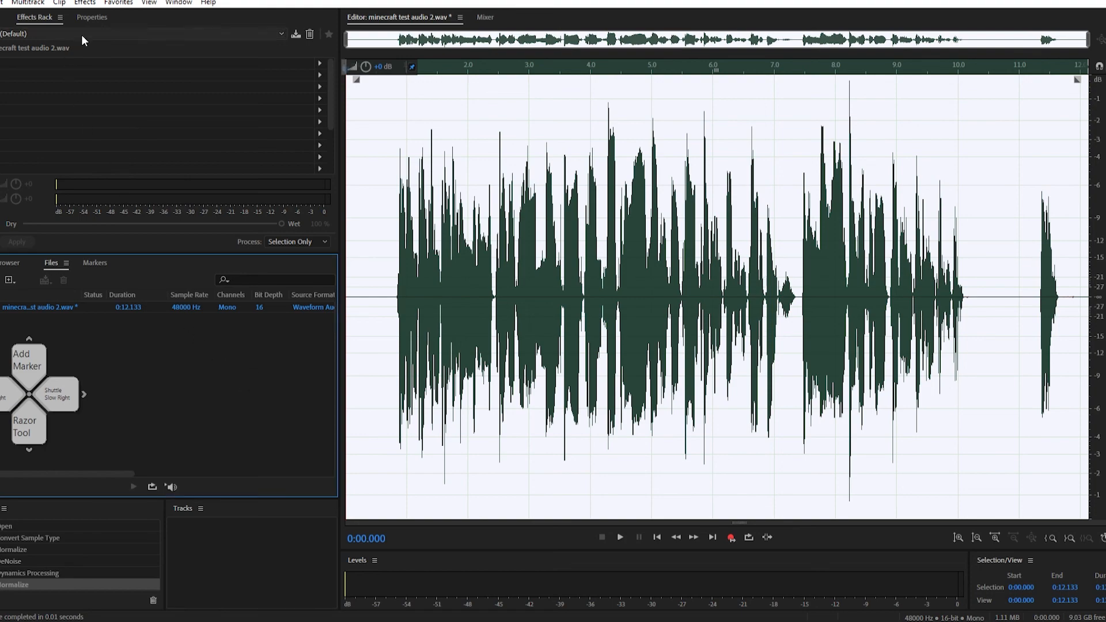
pyautogui.click(85, 3)
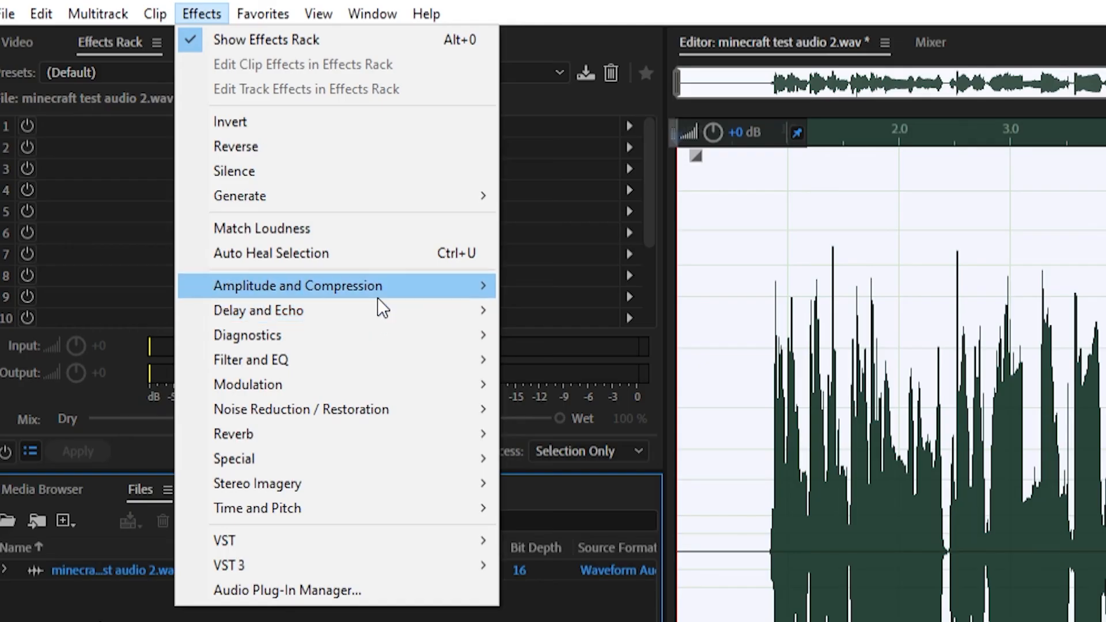
# - Open the Parametric Equalizer with the Loudness Maximizer preset and band 2 enabled
pyautogui.moveTo(379, 360)
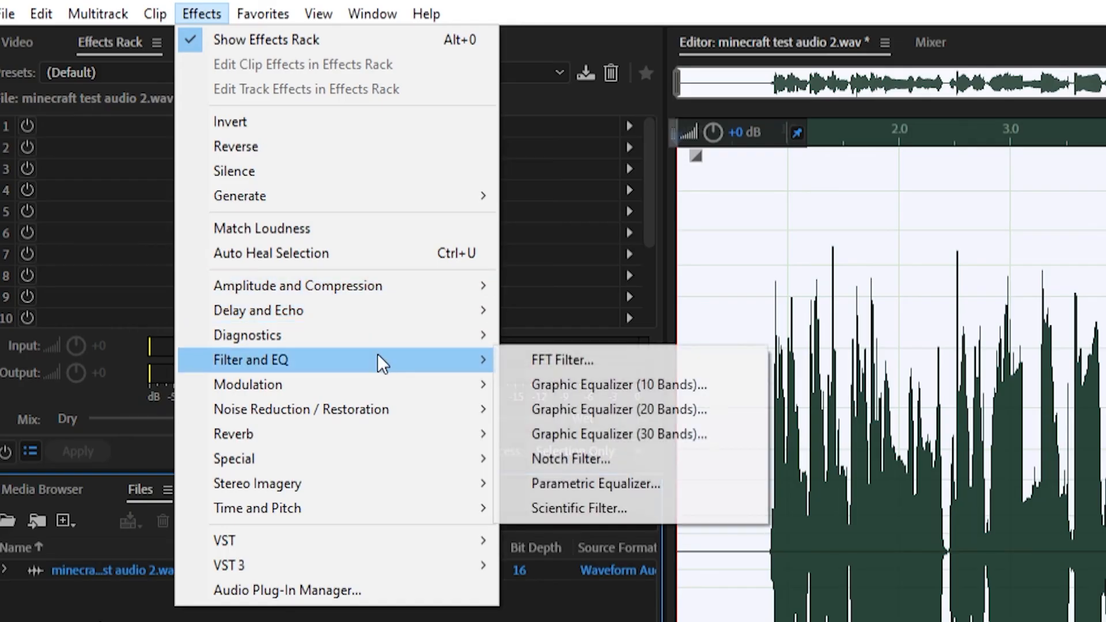
pyautogui.click(615, 490)
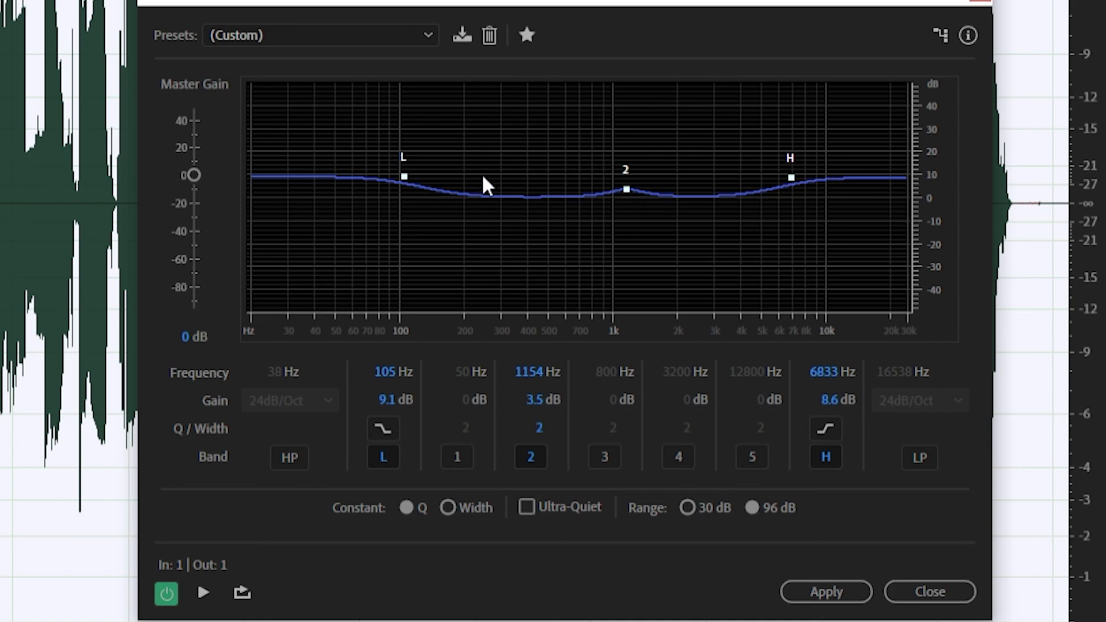
pyautogui.click(412, 39)
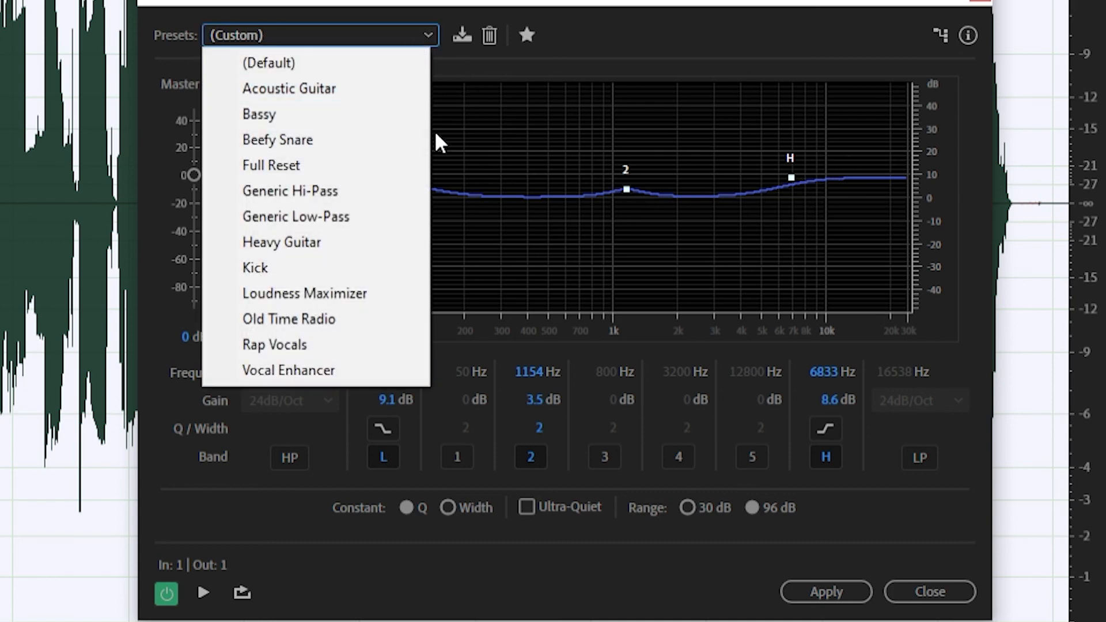
pyautogui.click(370, 294)
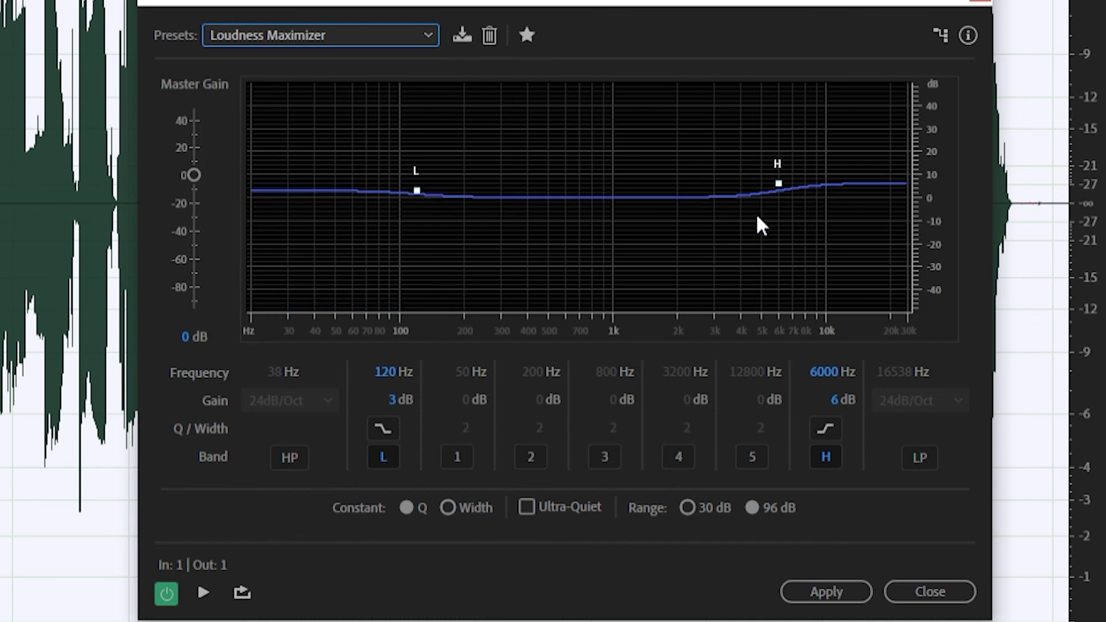
pyautogui.click(531, 461)
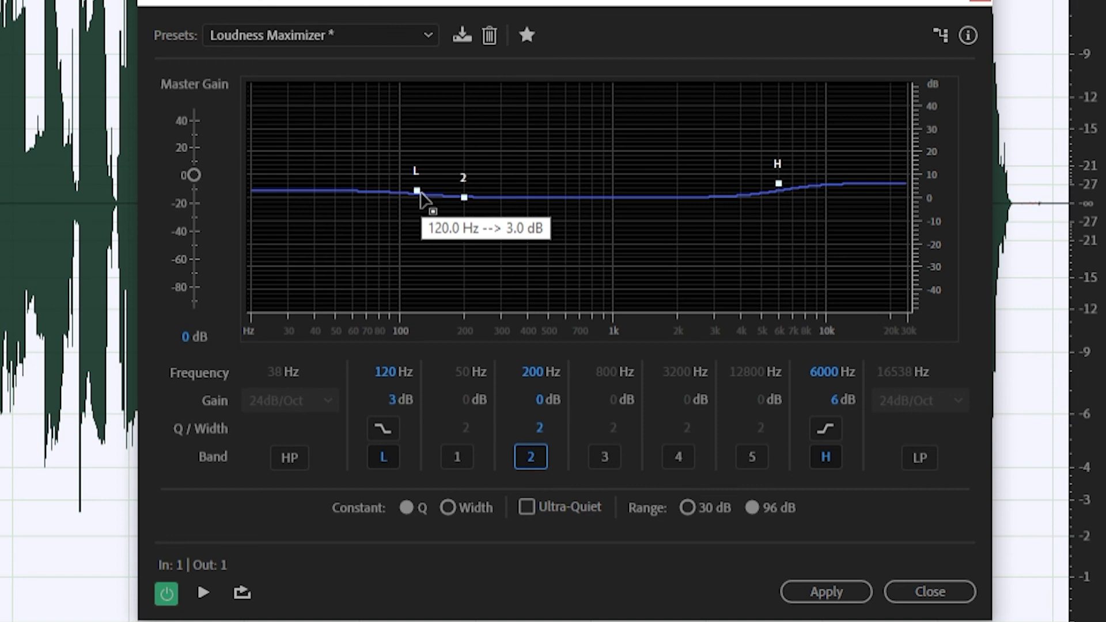
# - Boost the low band to 102 Hz at 9.6 dB and the high band to 8337 Hz at 10.1 dB, then apply
pyautogui.moveTo(419, 192); pyautogui.dragTo(402, 177)
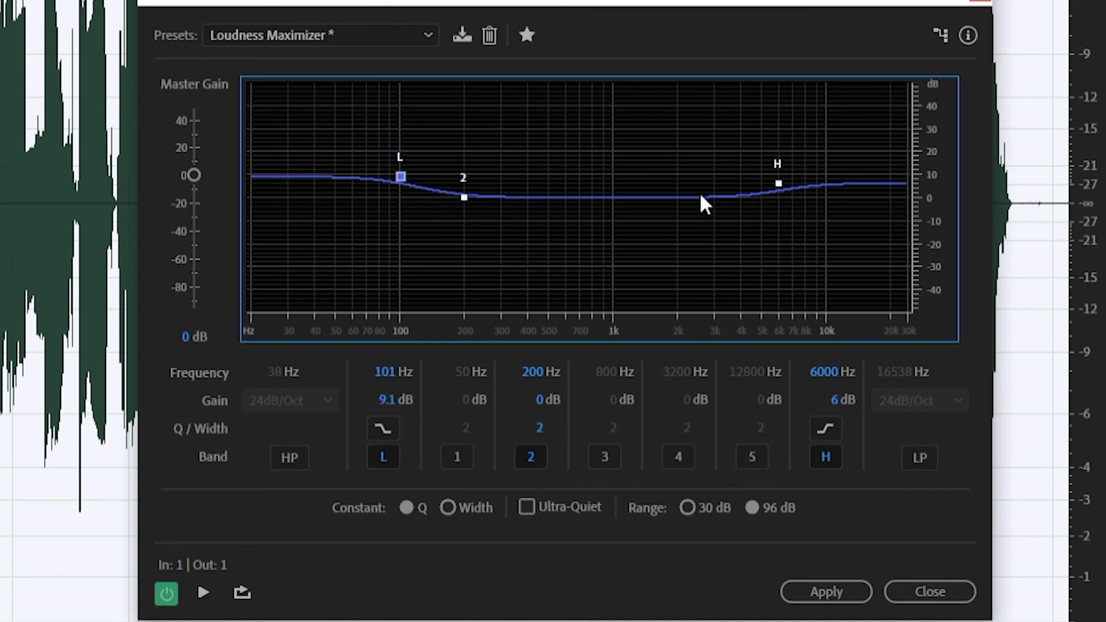
pyautogui.moveTo(779, 183); pyautogui.dragTo(810, 175)
pyautogui.moveTo(464, 198); pyautogui.dragTo(615, 188)
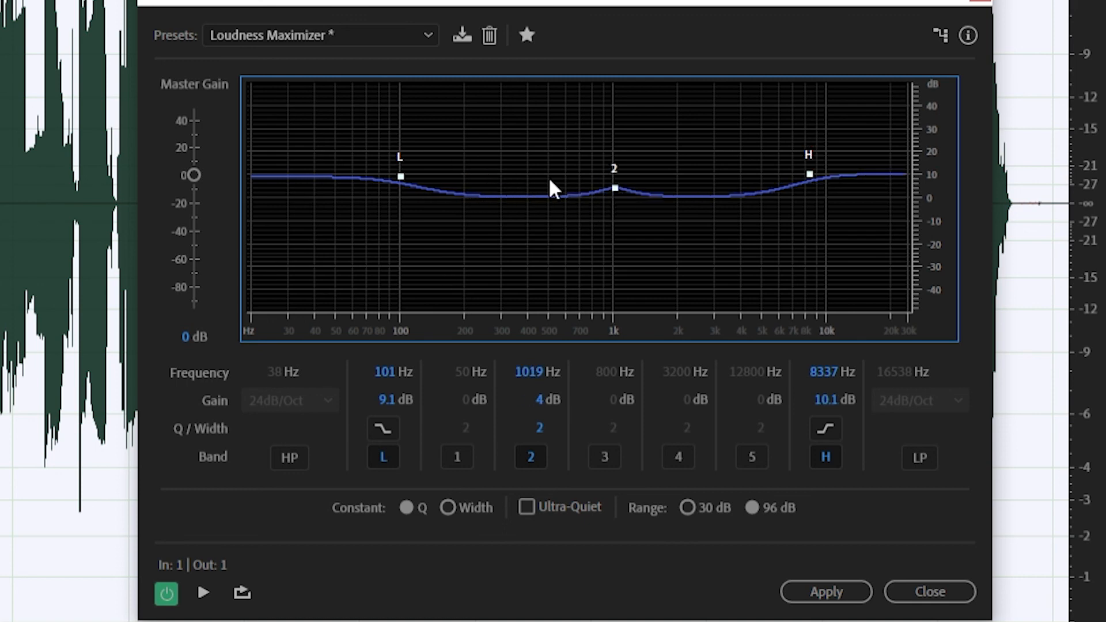
pyautogui.moveTo(400, 177); pyautogui.dragTo(402, 176)
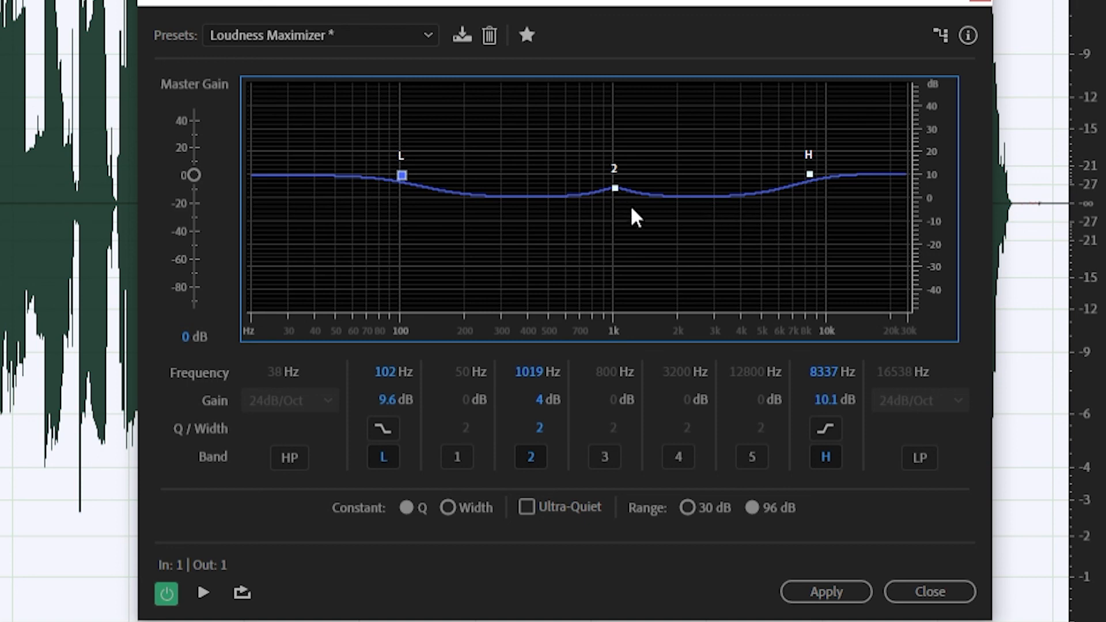
pyautogui.moveTo(812, 175)
pyautogui.click(838, 590)
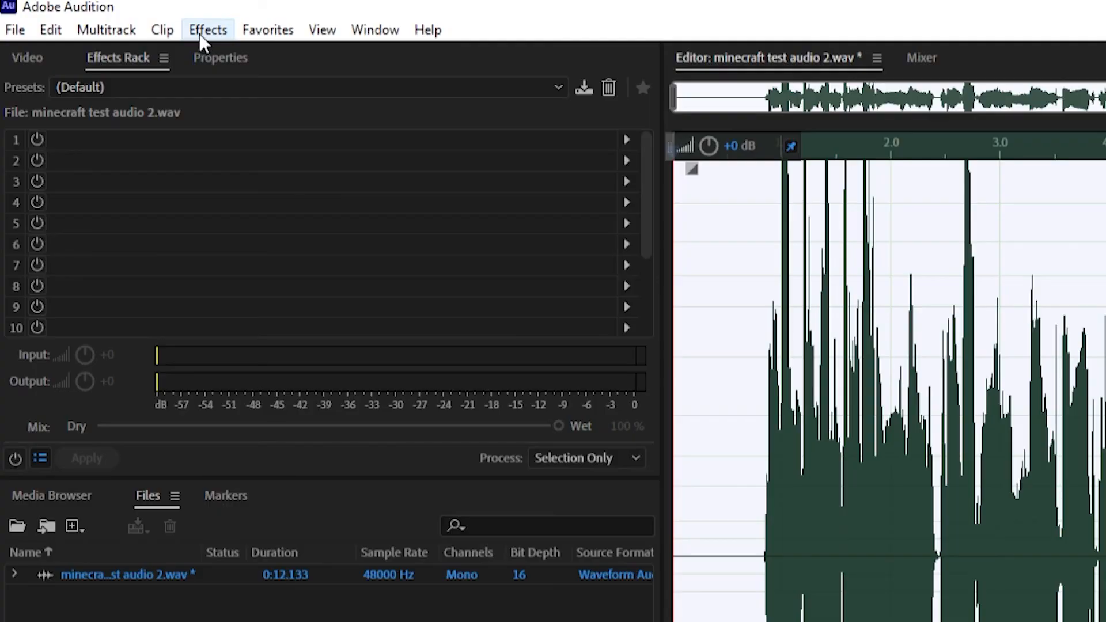
# - Apply Normalize to the equalized mic recording to bring it back near full scale
pyautogui.click(85, 3)
pyautogui.moveTo(178, 148)
pyautogui.click(593, 513)
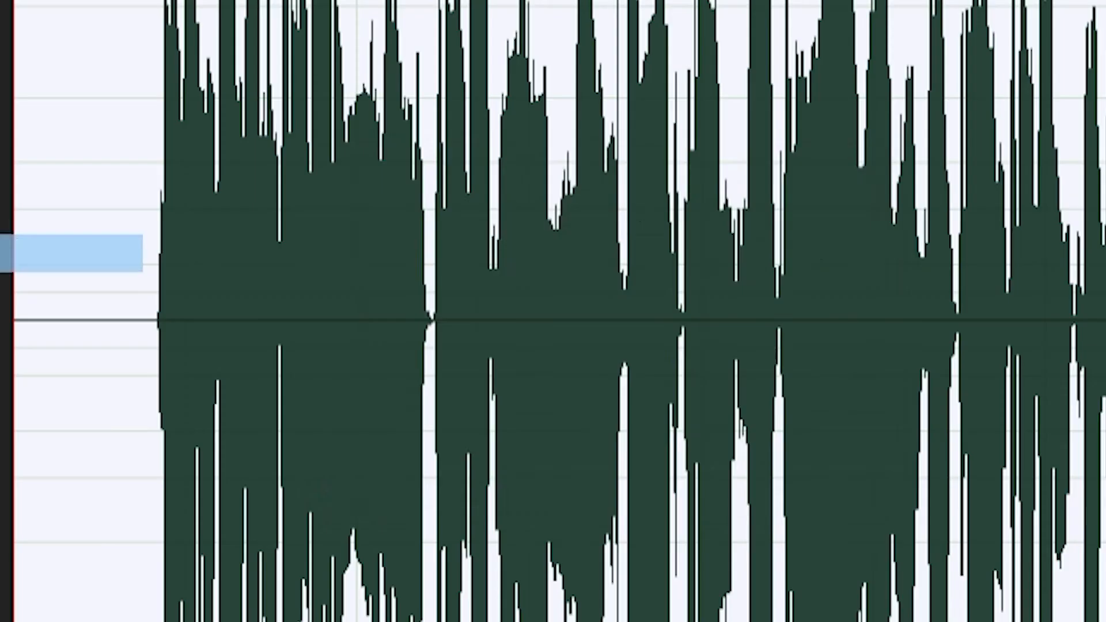
pyautogui.click(559, 439)
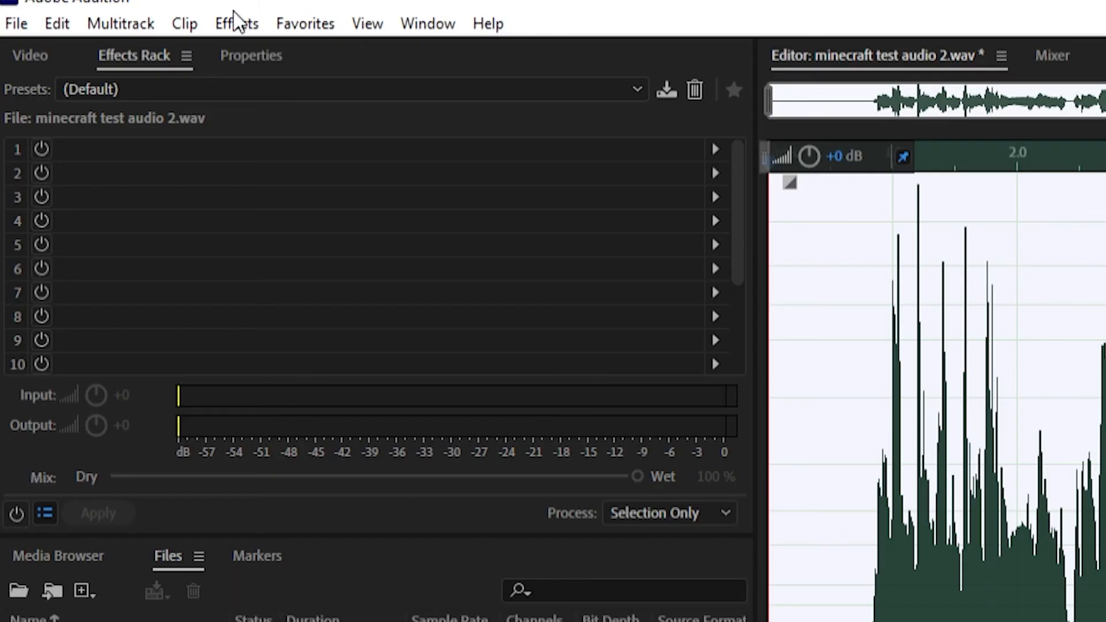
# - Apply the Hard Limiter with Maximum Amplitude at -6 dB to the recording
pyautogui.click(236, 23)
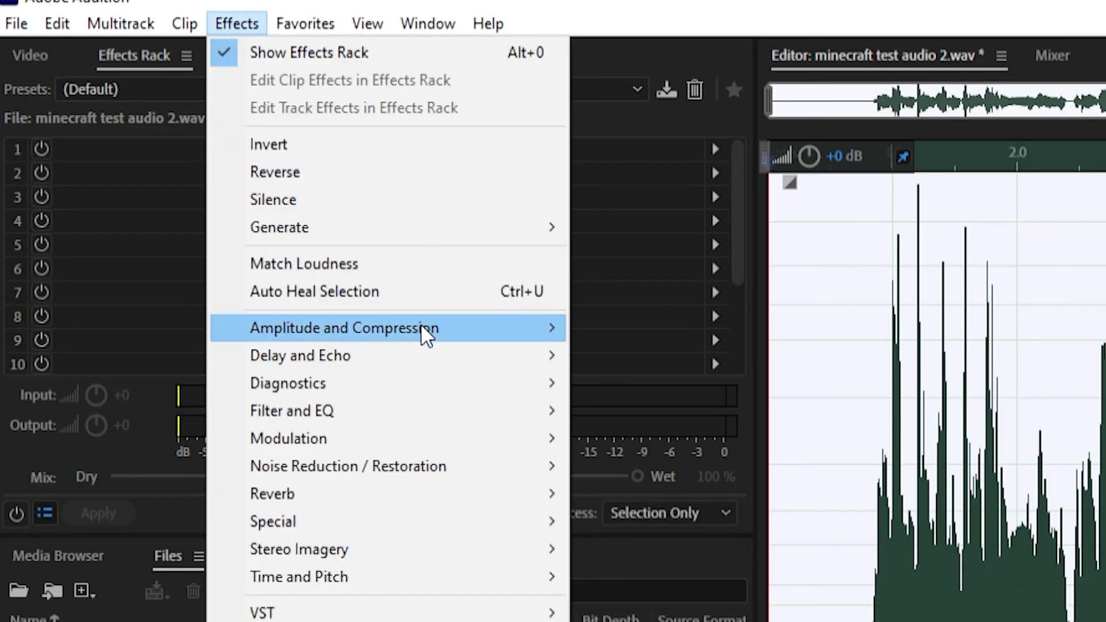
pyautogui.moveTo(437, 333)
pyautogui.click(720, 524)
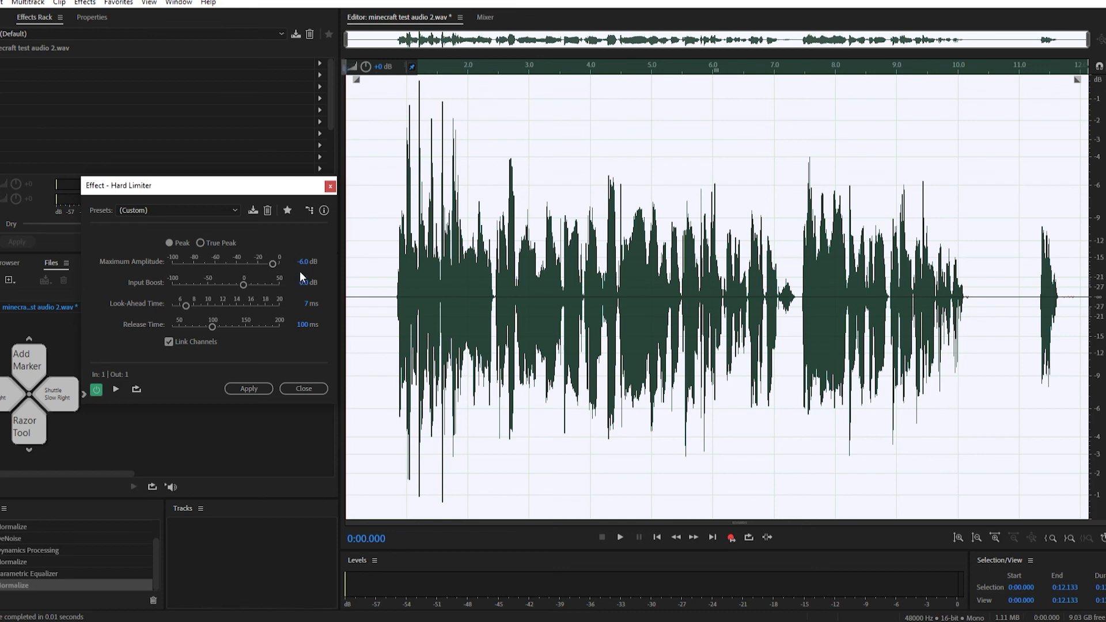
pyautogui.click(248, 388)
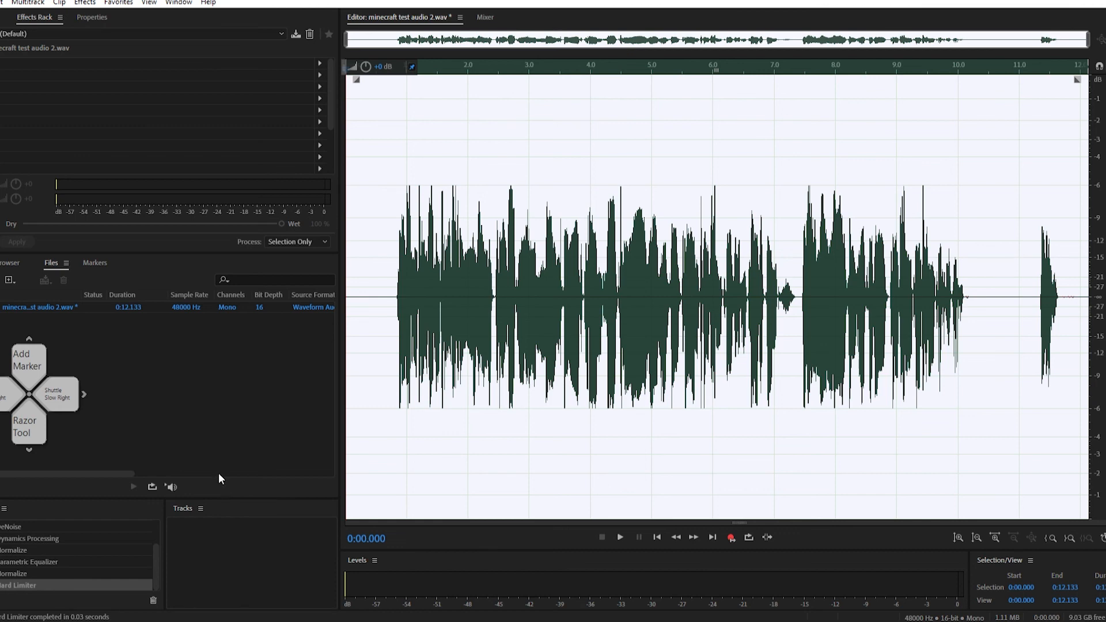
pyautogui.moveTo(156, 570); pyautogui.dragTo(160, 521)
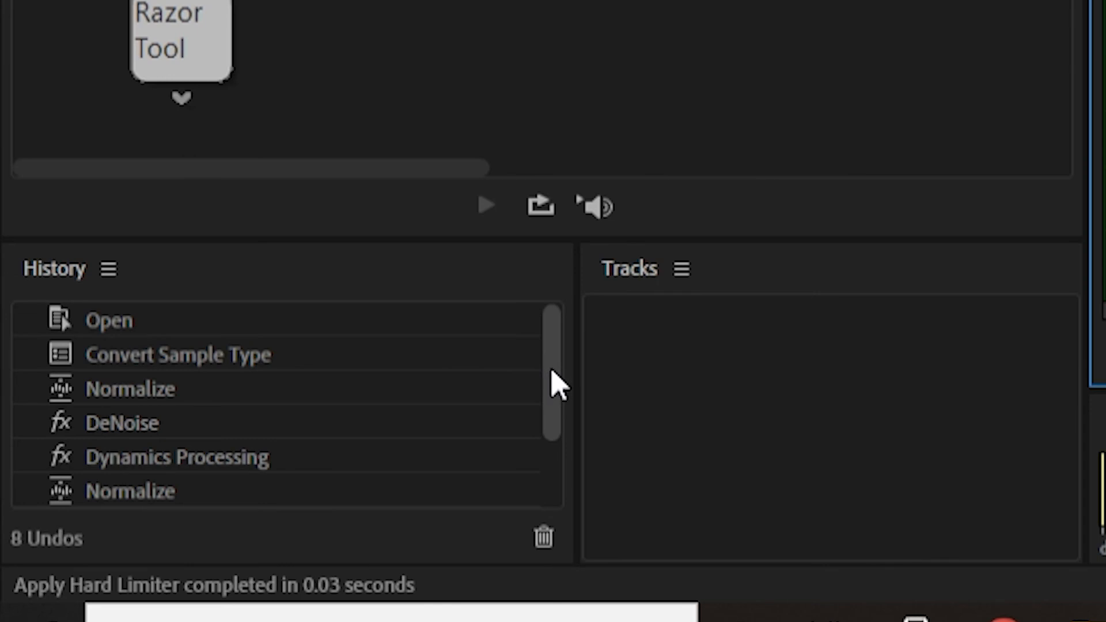
pyautogui.moveTo(558, 384); pyautogui.dragTo(560, 437)
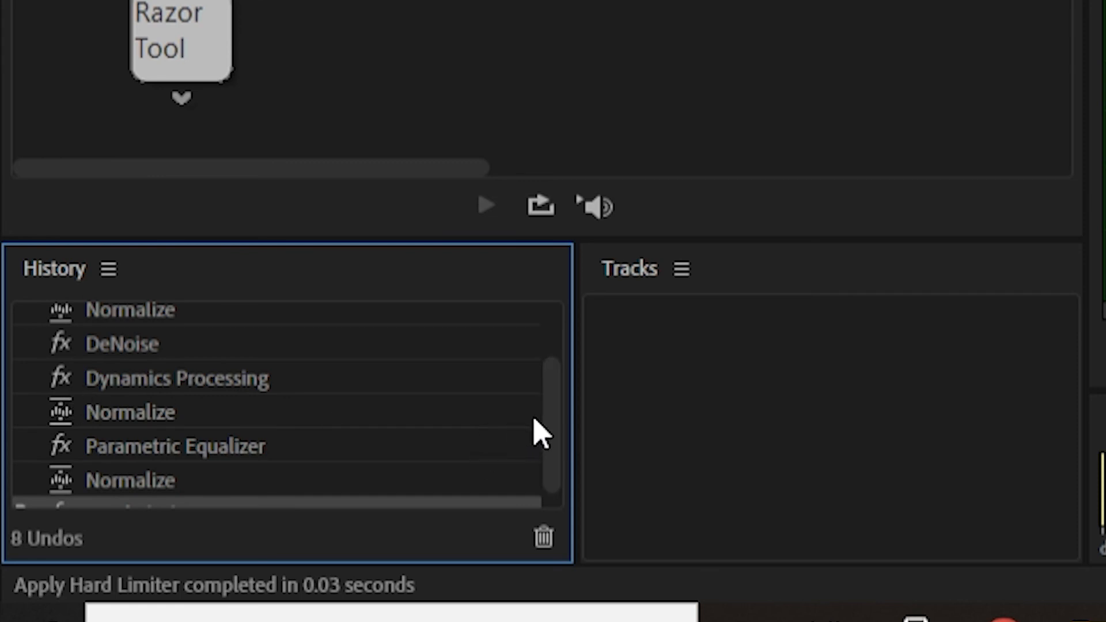
pyautogui.scroll(-1, 178, 436)
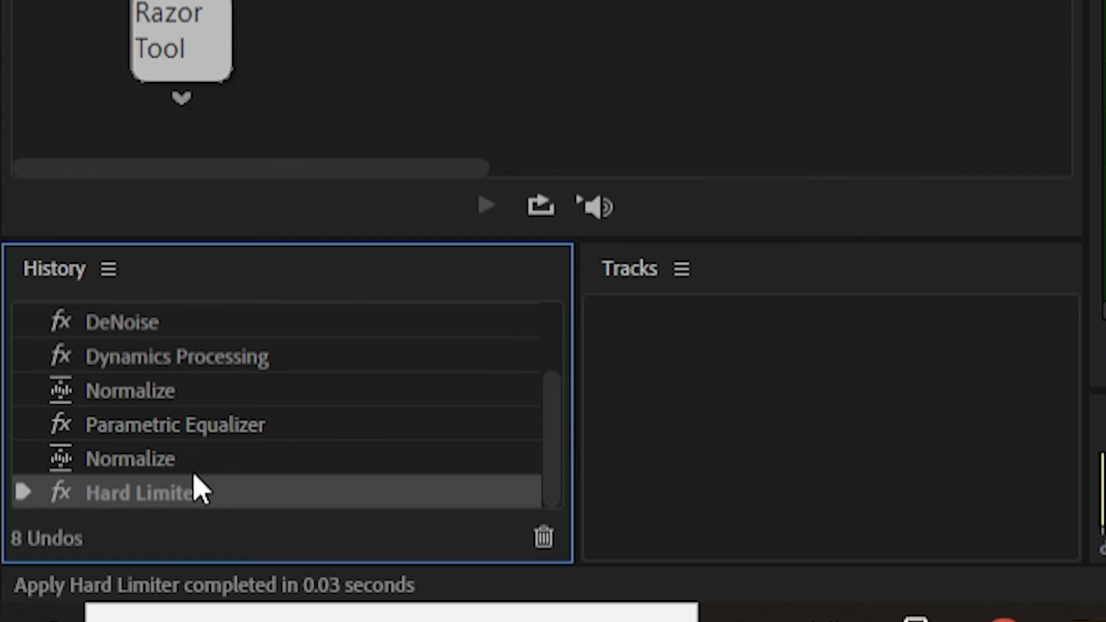
pyautogui.moveTo(548, 450); pyautogui.dragTo(562, 353)
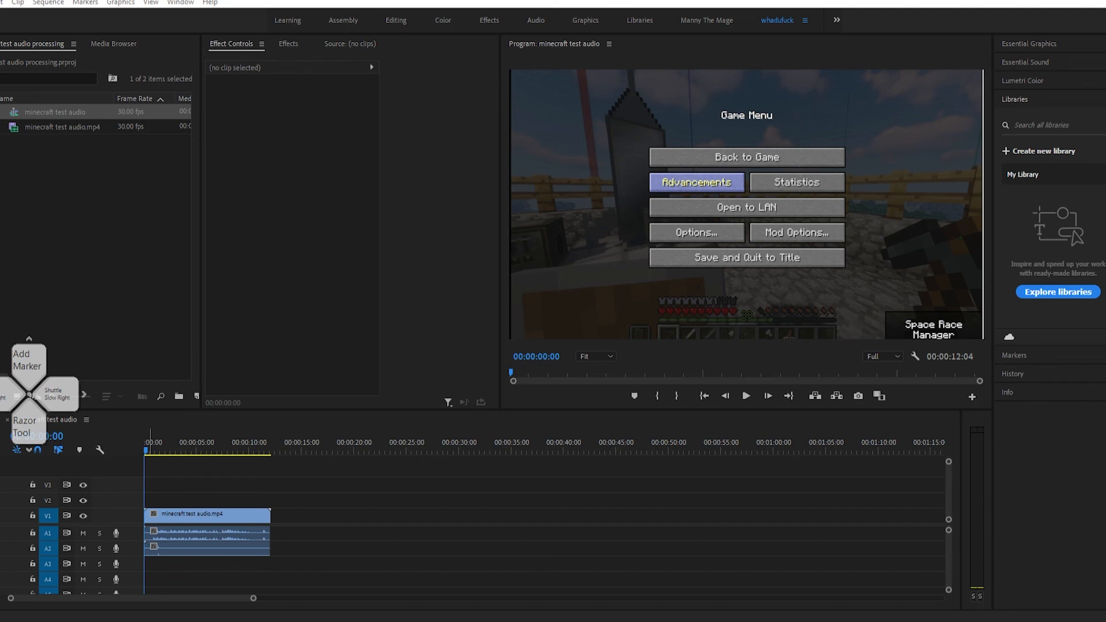
# - Place the processed minecraft test audio 2.wav on track A1, aligned to the timeline start
pyautogui.moveTo(62, 619); pyautogui.dragTo(166, 528)
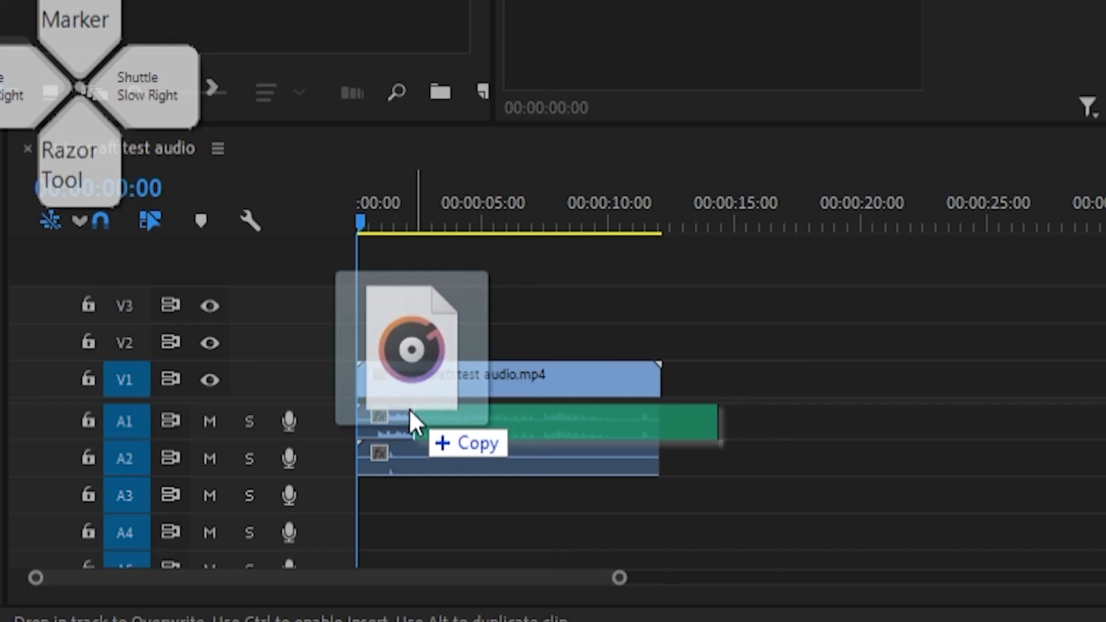
pyautogui.moveTo(410, 410); pyautogui.dragTo(363, 409)
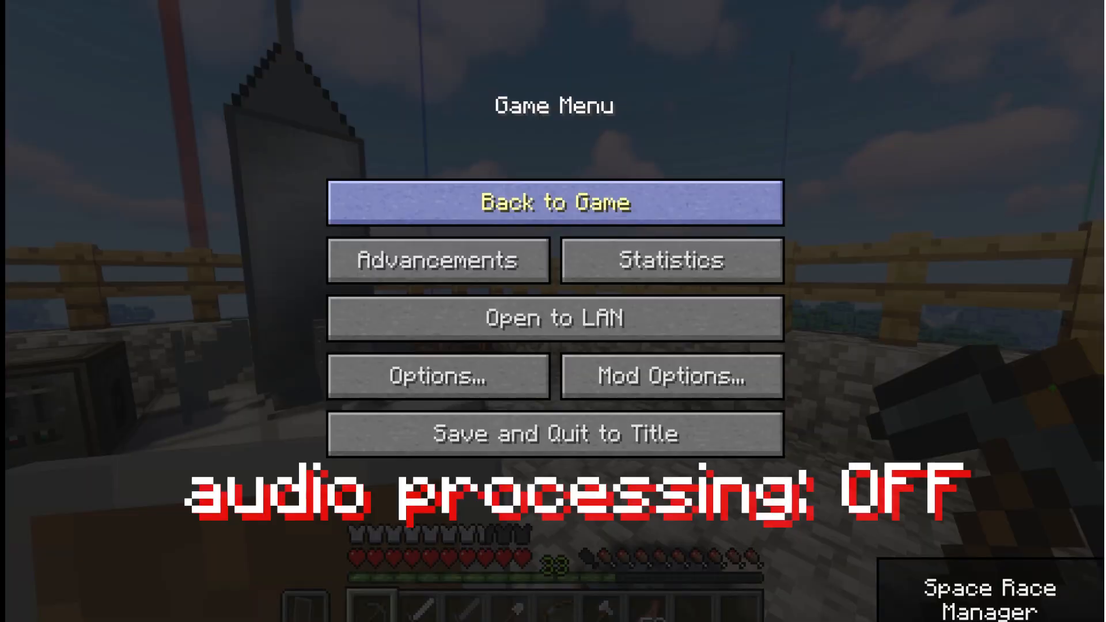
# - Play the Minecraft clip to compare audio processing OFF versus ON
pyautogui.press('Escape')
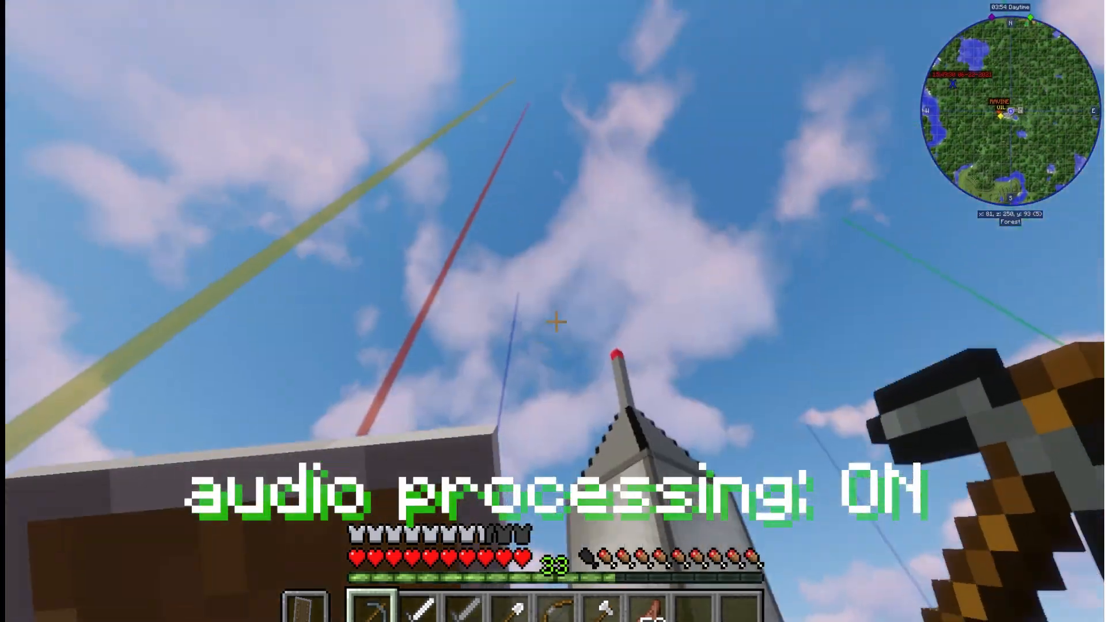
pyautogui.press('Escape')
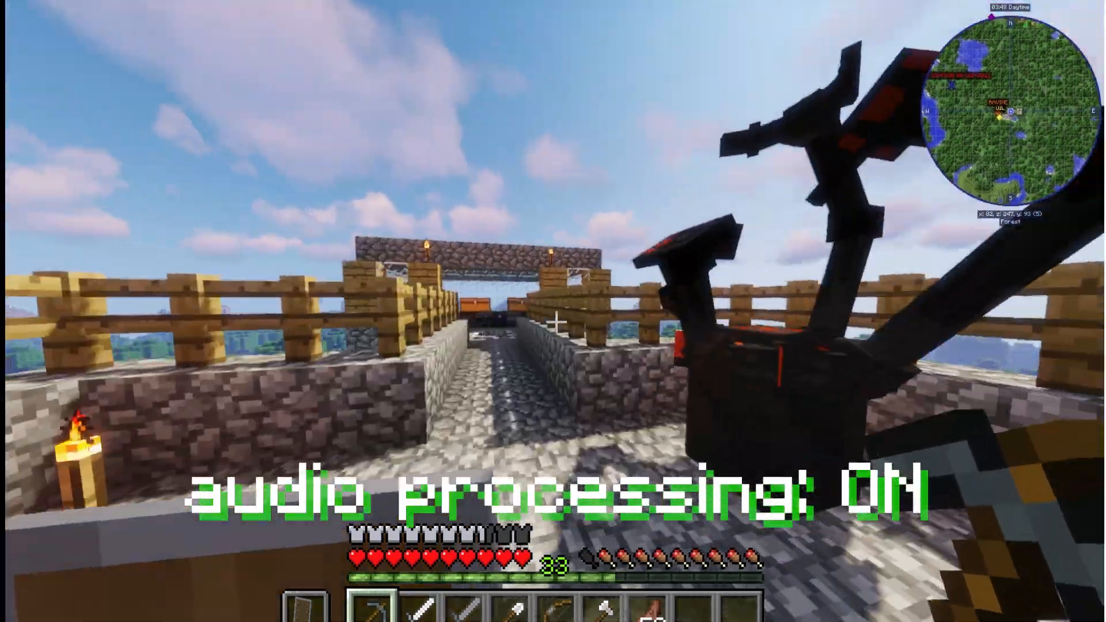
pyautogui.press('w')
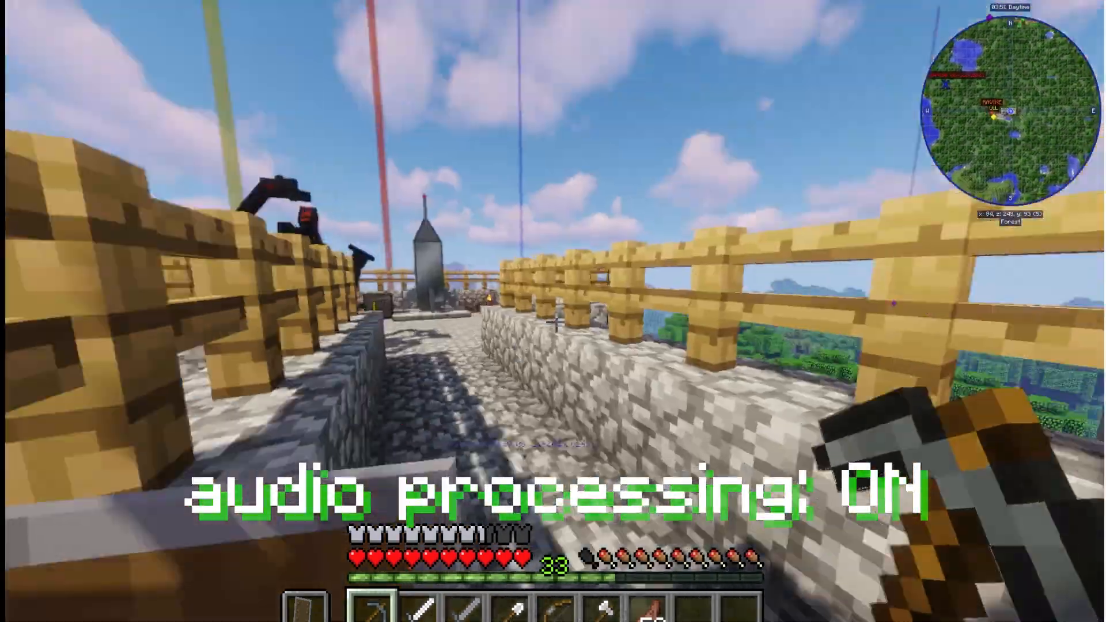
pyautogui.press('w')
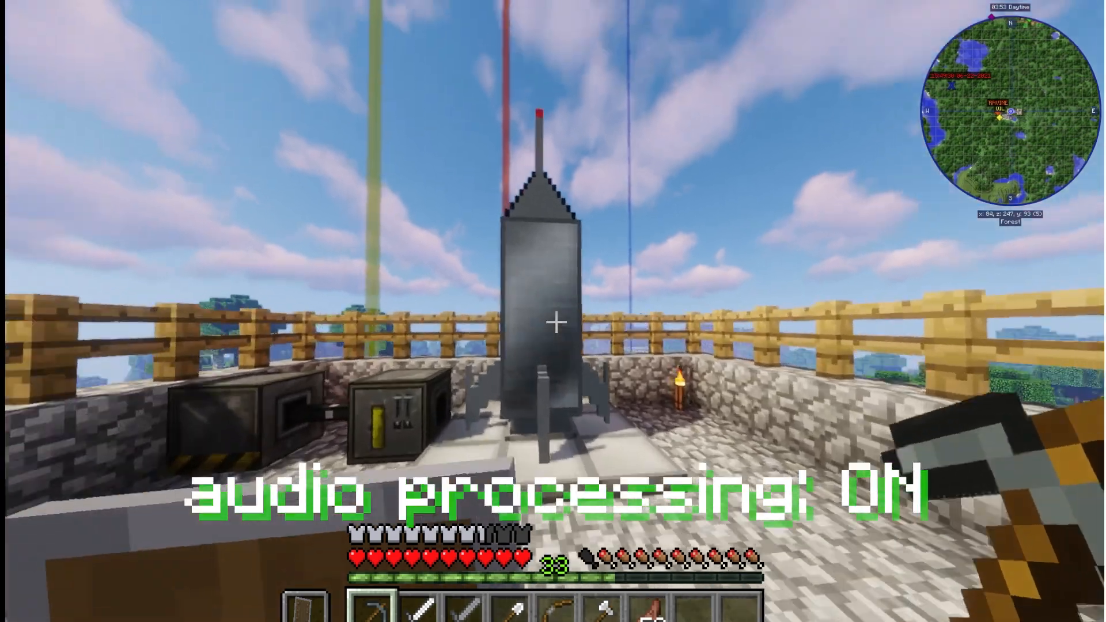